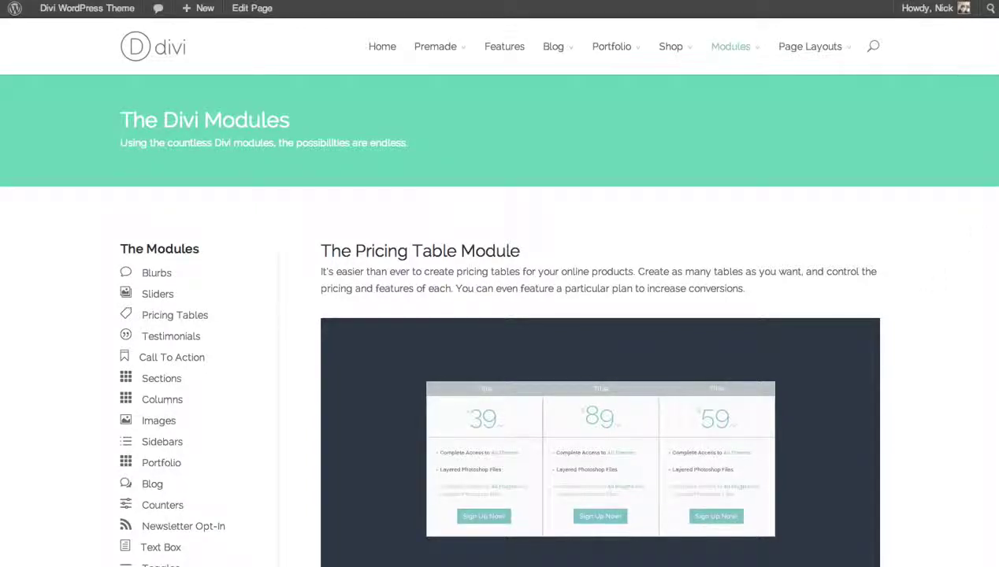
Examine the Pricing Table module demo page, including its four plans, and the test site's page with slider, blurbs and testimonials.
{"action": "scroll", "coordinate": [499, 315], "scroll_direction": "down", "scroll_amount": 5}
{"action": "scroll", "coordinate": [499, 315], "scroll_direction": "up", "scroll_amount": 2}
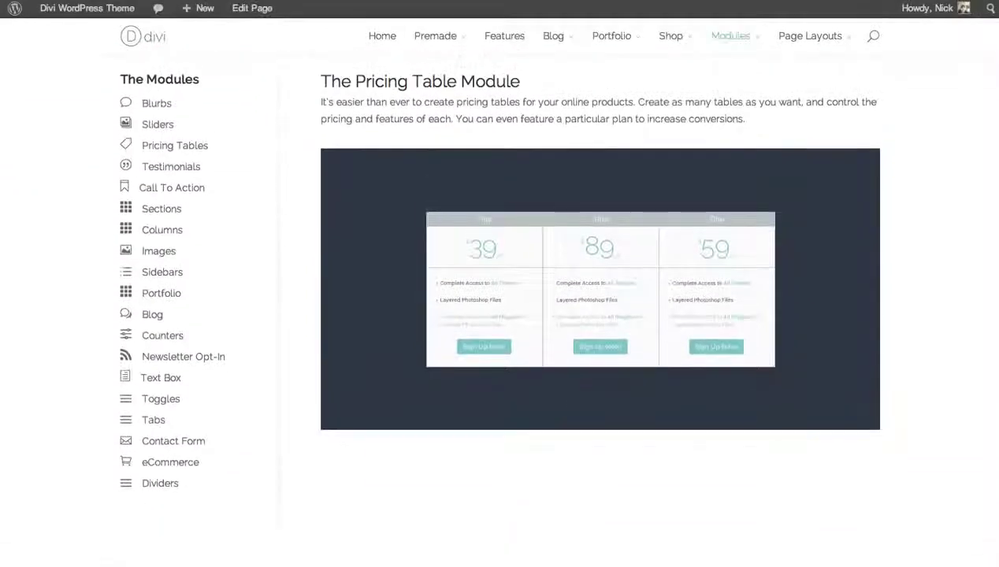
{"action": "scroll", "coordinate": [499, 315], "scroll_direction": "down", "scroll_amount": 5}
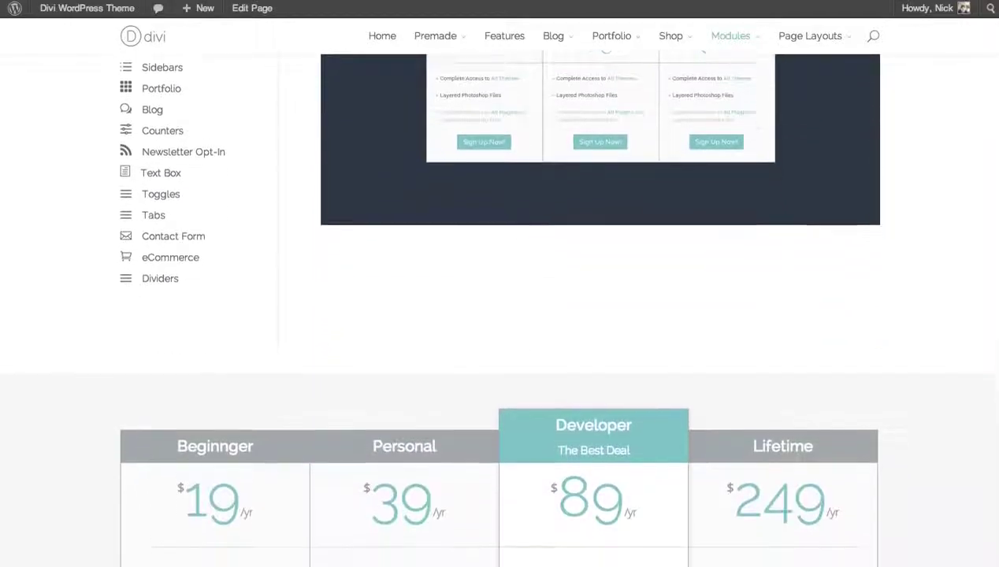
{"action": "scroll", "coordinate": [474, 220], "scroll_direction": "down", "scroll_amount": 3}
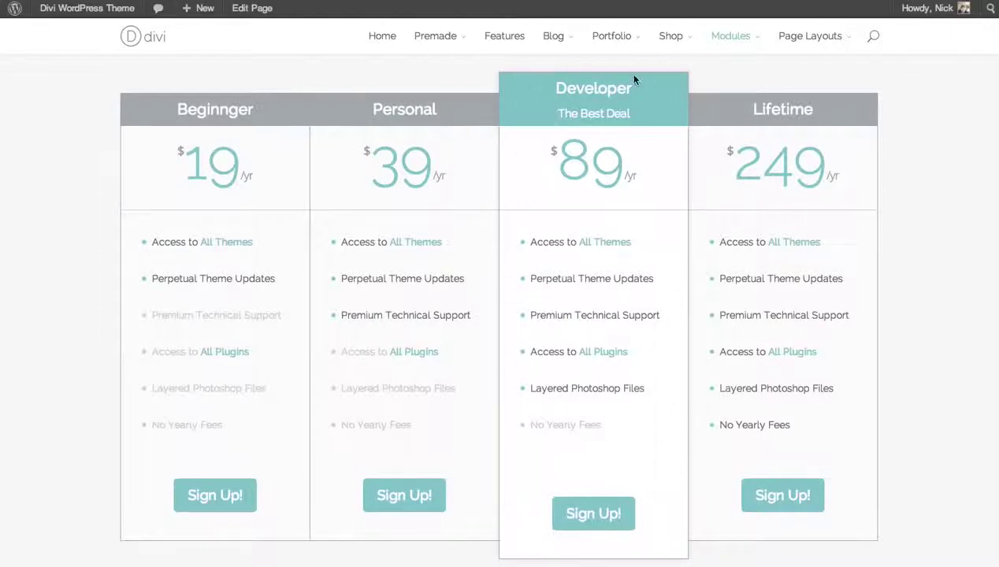
{"action": "scroll", "coordinate": [994, 187], "scroll_direction": "up", "scroll_amount": 3}
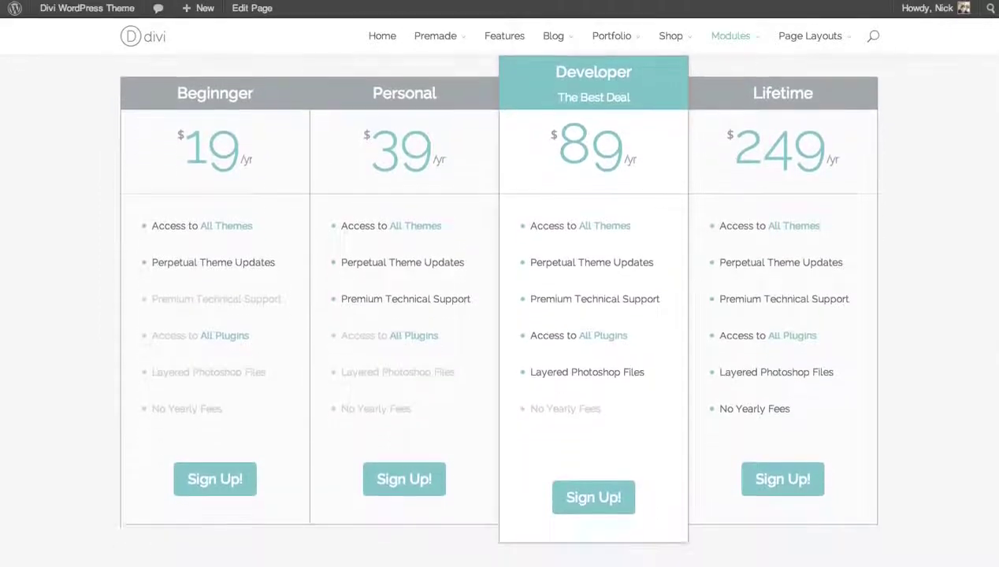
{"action": "scroll", "coordinate": [994, 187], "scroll_direction": "up", "scroll_amount": 2}
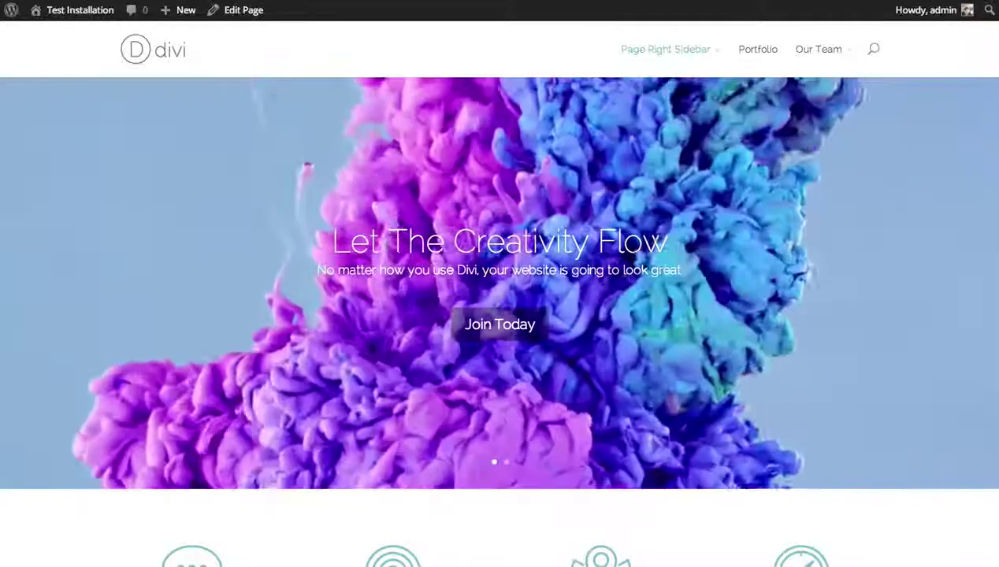
{"action": "scroll", "coordinate": [499, 315], "scroll_direction": "down", "scroll_amount": 4}
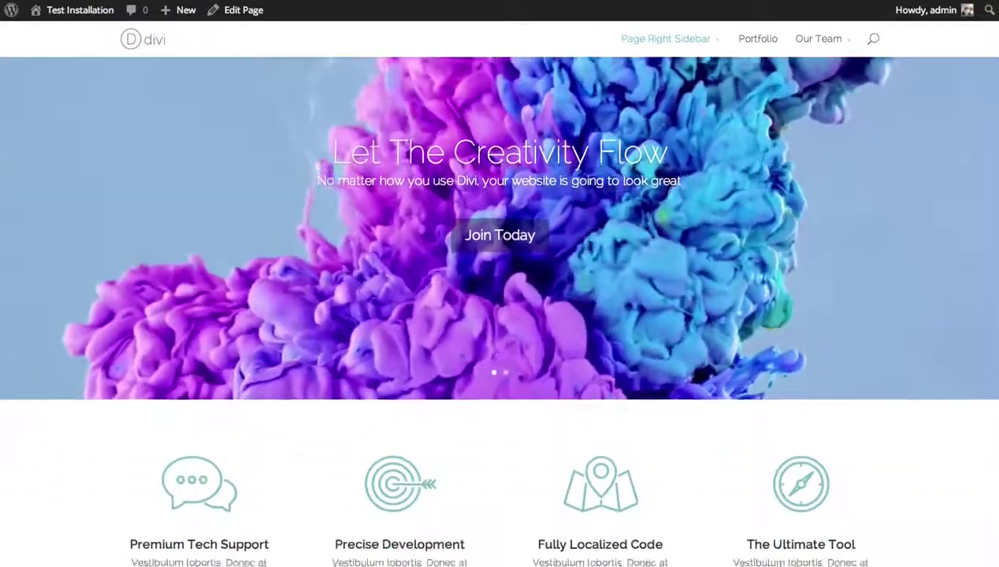
{"action": "scroll", "coordinate": [499, 315], "scroll_direction": "up", "scroll_amount": 3}
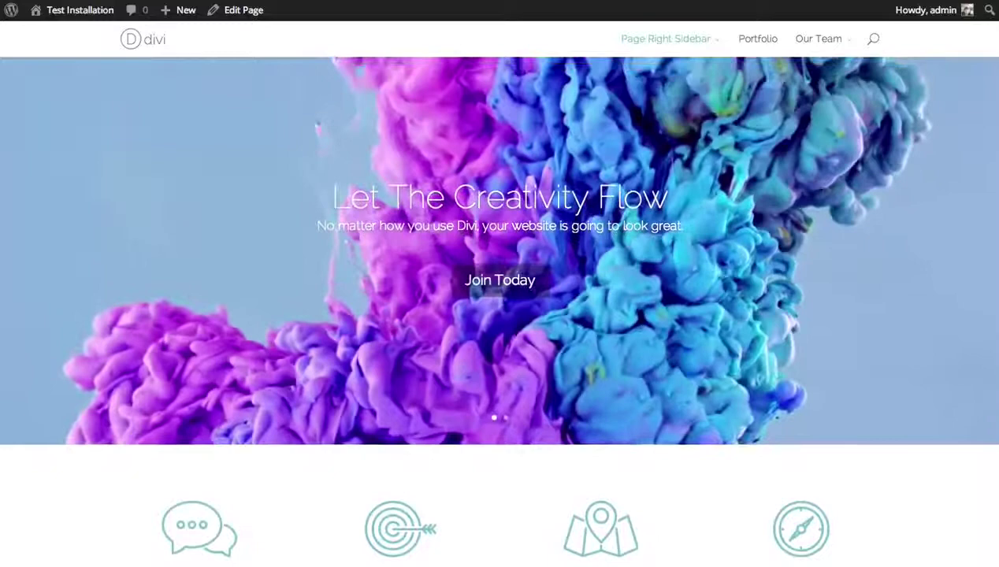
{"action": "scroll", "coordinate": [499, 315], "scroll_direction": "down", "scroll_amount": 6}
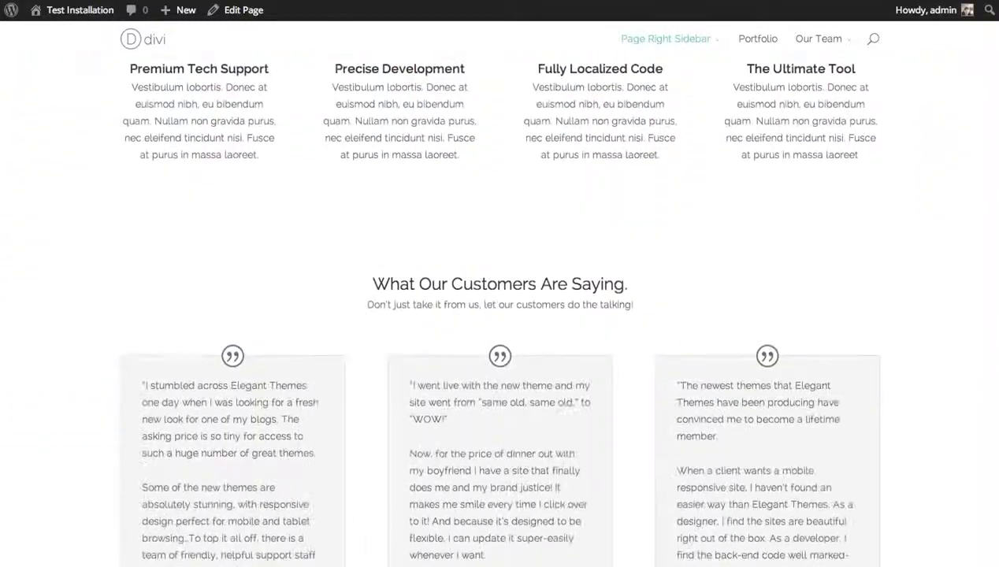
{"action": "scroll", "coordinate": [983, 149], "scroll_direction": "up", "scroll_amount": 1}
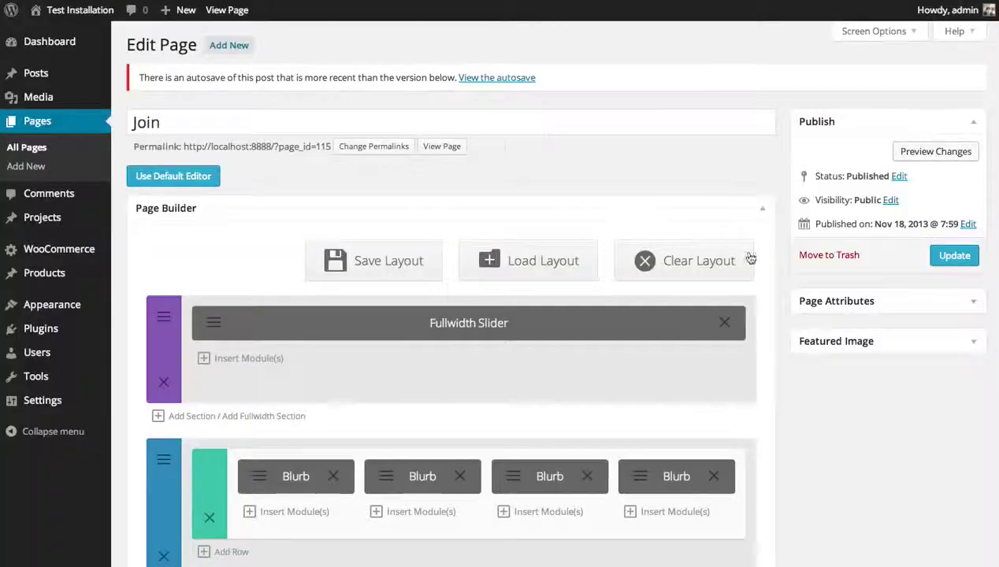
Add a regular section below the blurb section and give its row a single full-width column.
{"action": "scroll", "coordinate": [892, 323], "scroll_direction": "down", "scroll_amount": 4}
{"action": "scroll", "coordinate": [895, 300], "scroll_direction": "down", "scroll_amount": 2}
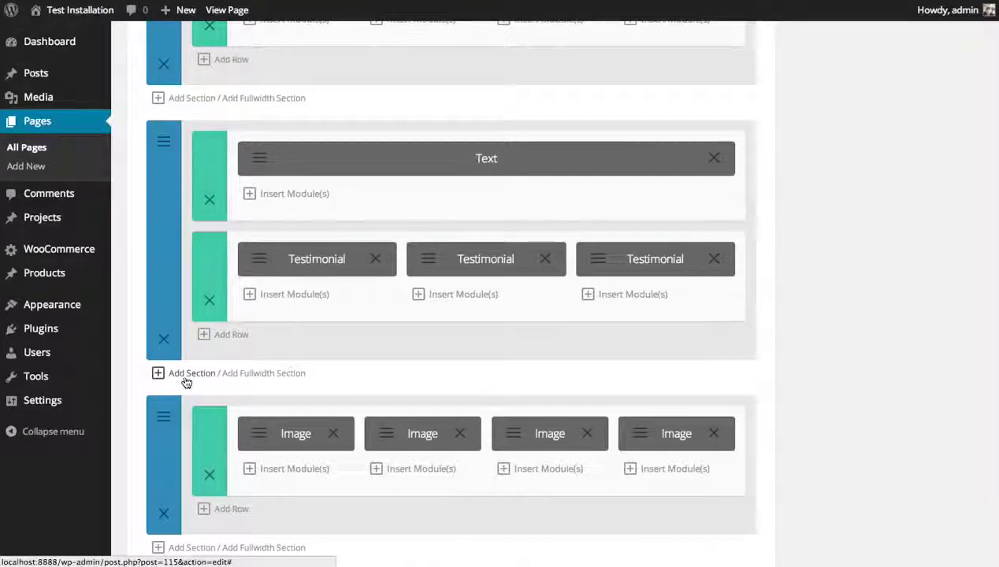
{"action": "scroll", "coordinate": [188, 379], "scroll_direction": "up", "scroll_amount": 2}
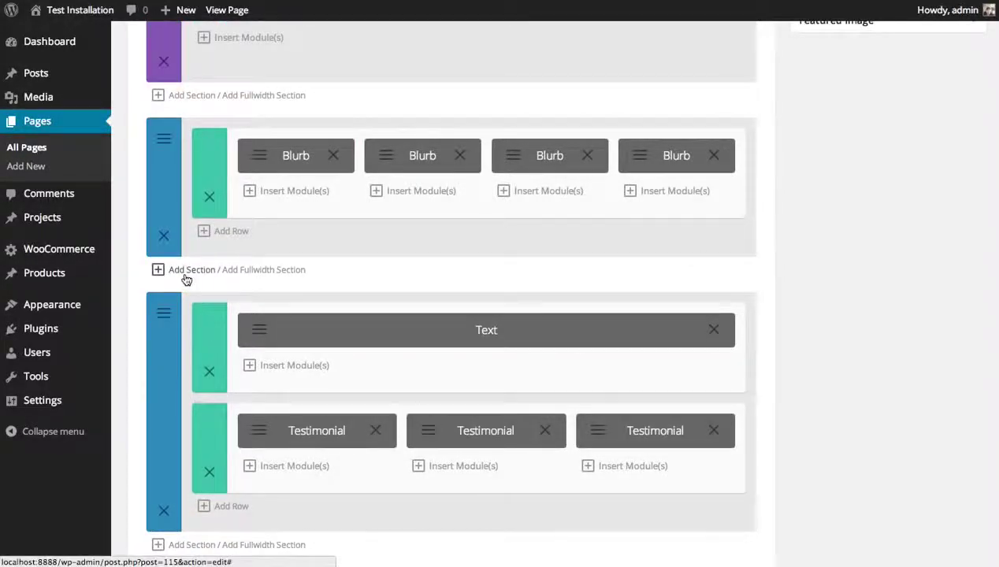
{"action": "left_click", "coordinate": [189, 271]}
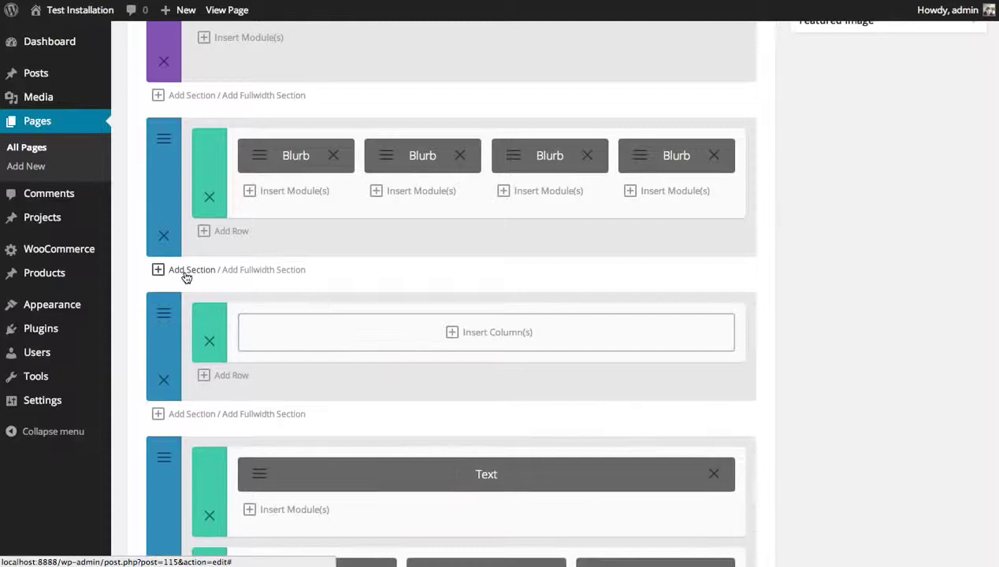
{"action": "left_click", "coordinate": [359, 337]}
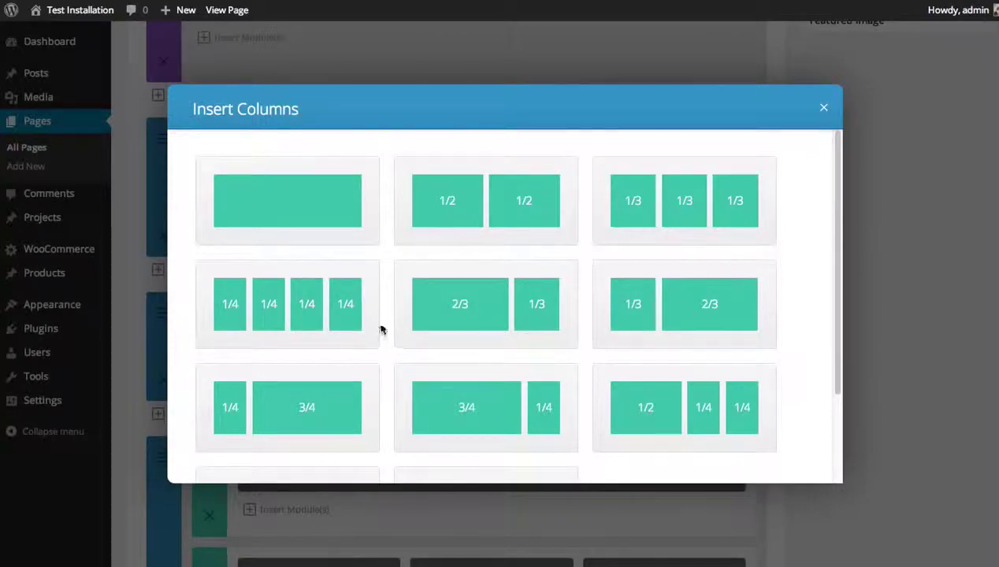
{"action": "left_click", "coordinate": [317, 206]}
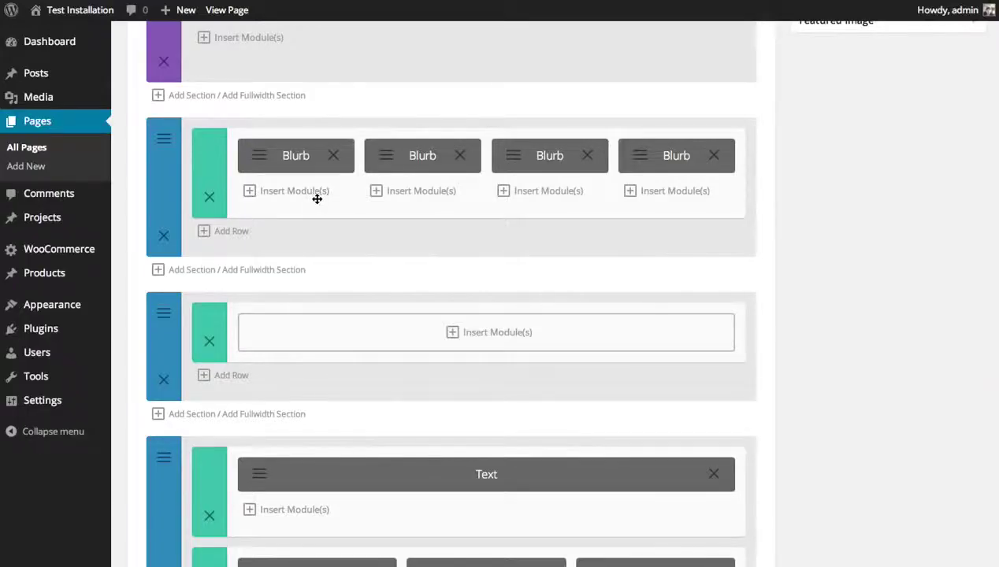
Insert a Pricing Table module into the new full-width column.
{"action": "left_click", "coordinate": [489, 337]}
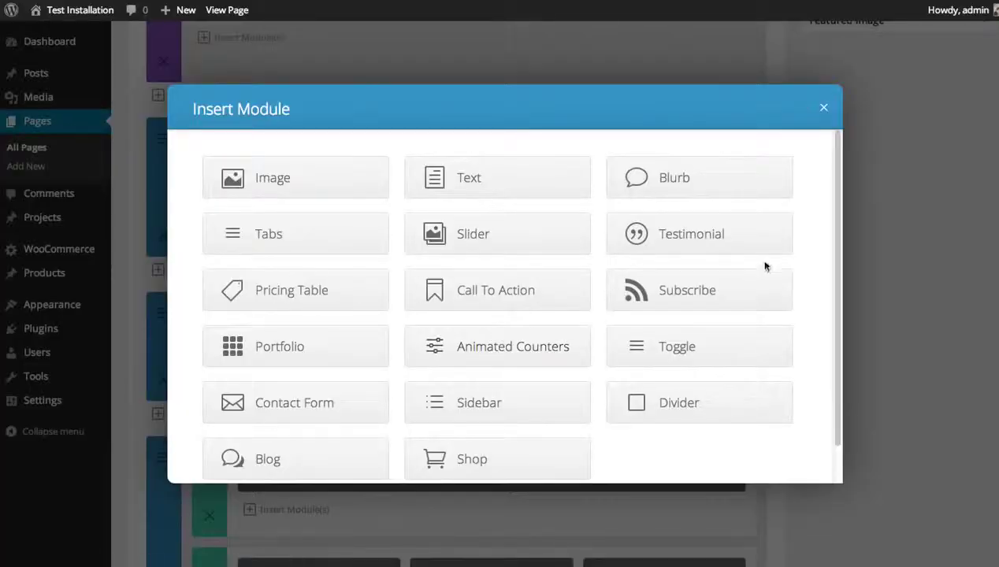
{"action": "left_click_drag", "start_coordinate": [839, 187], "coordinate": [839, 213]}
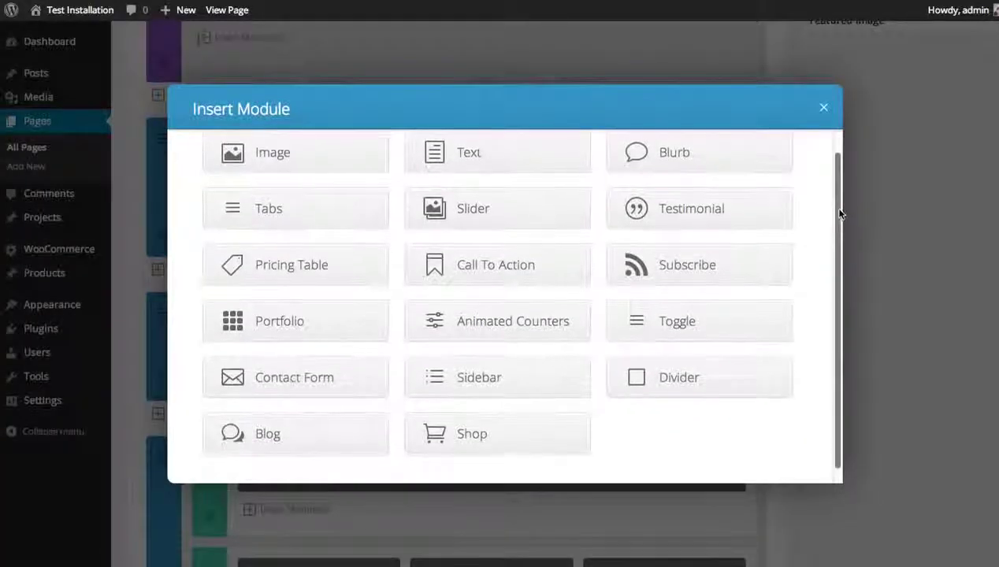
{"action": "left_click", "coordinate": [285, 268]}
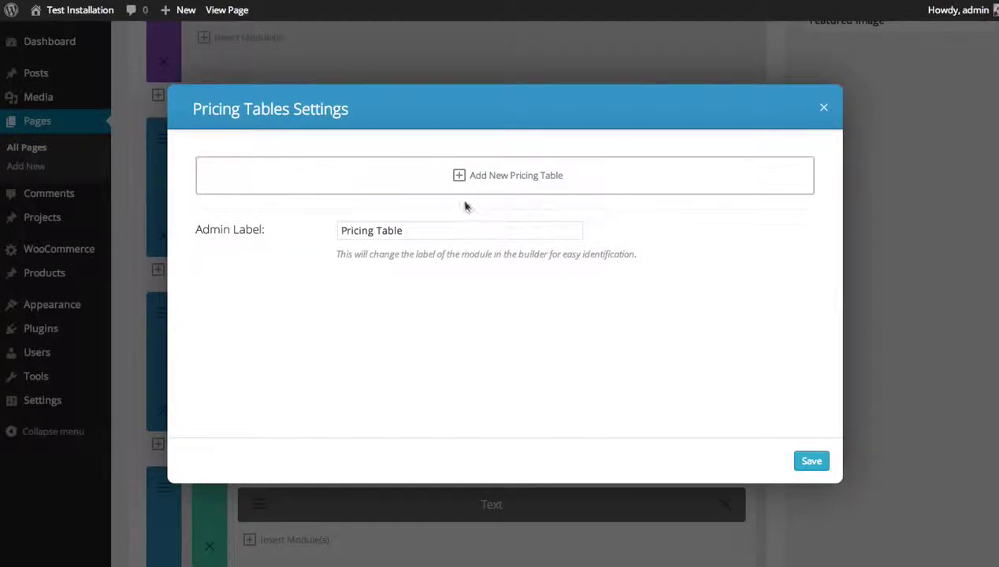
Add a new pricing table titled "Bronze" with the subtitle "The basics" and the currency symbol "$".
{"action": "left_click", "coordinate": [547, 184]}
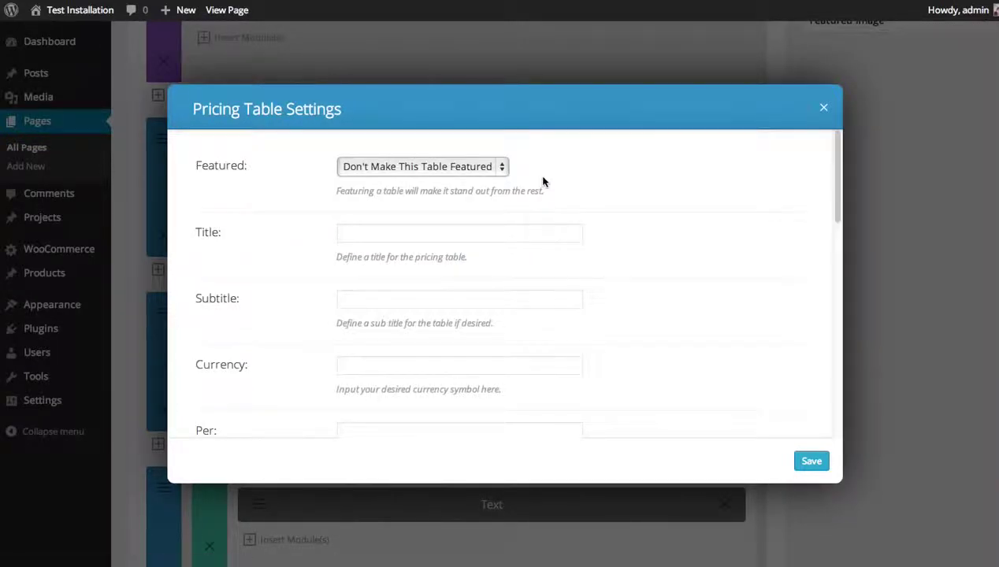
{"action": "left_click", "coordinate": [477, 170]}
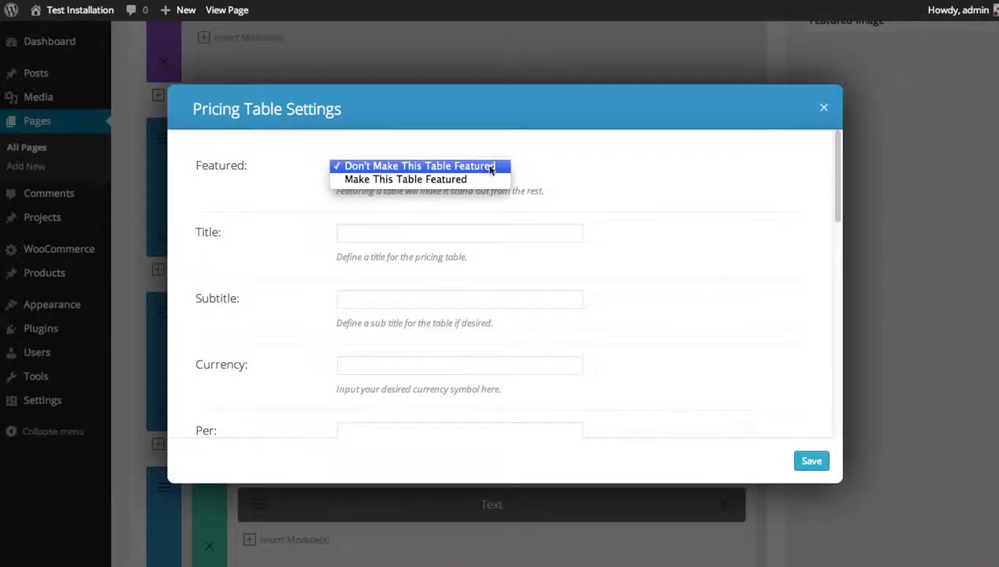
{"action": "left_click", "coordinate": [589, 166]}
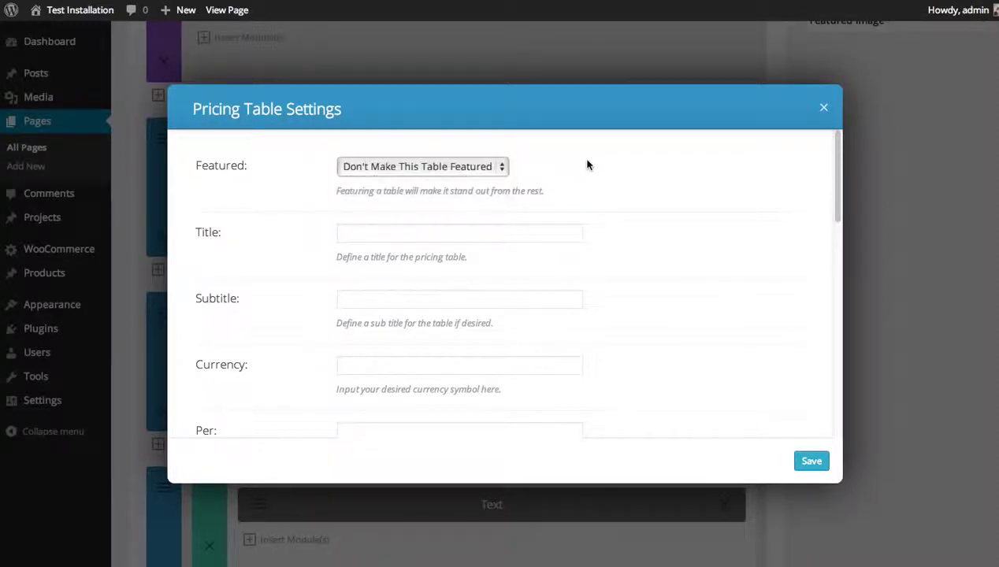
{"action": "left_click", "coordinate": [438, 235]}
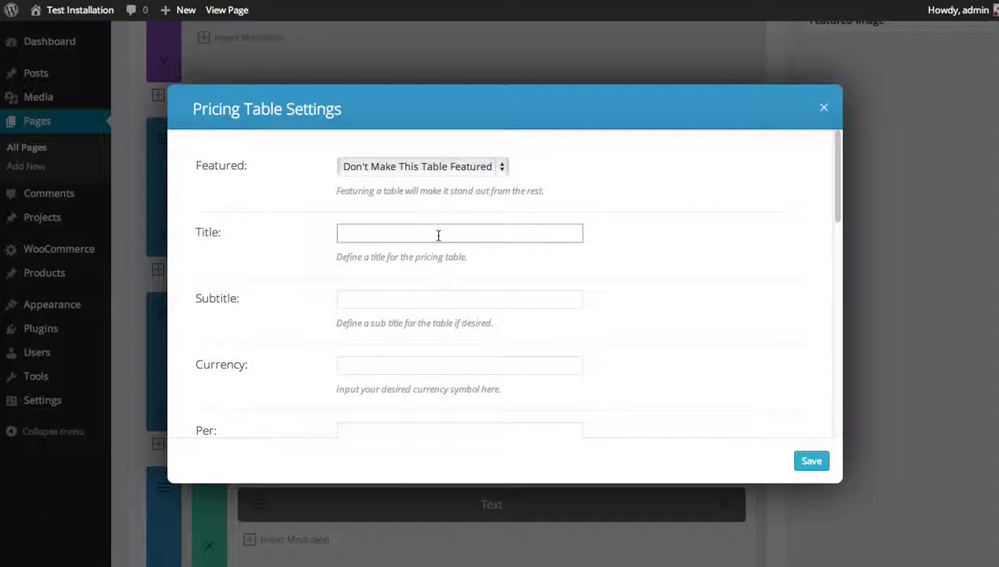
{"action": "type", "text": "Bronze"}
{"action": "left_click", "coordinate": [408, 303]}
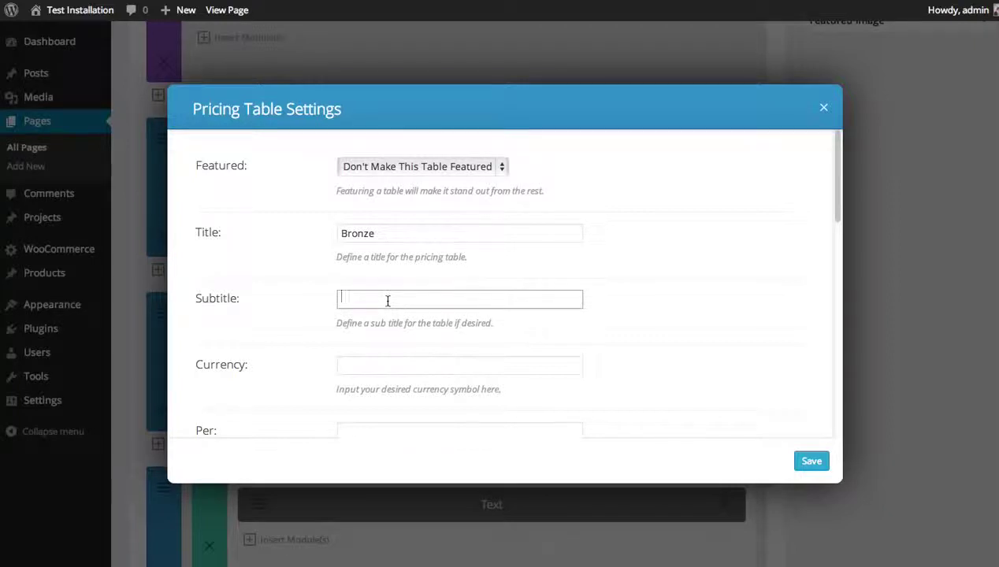
{"action": "type", "text": "The basics"}
{"action": "left_click", "coordinate": [376, 362]}
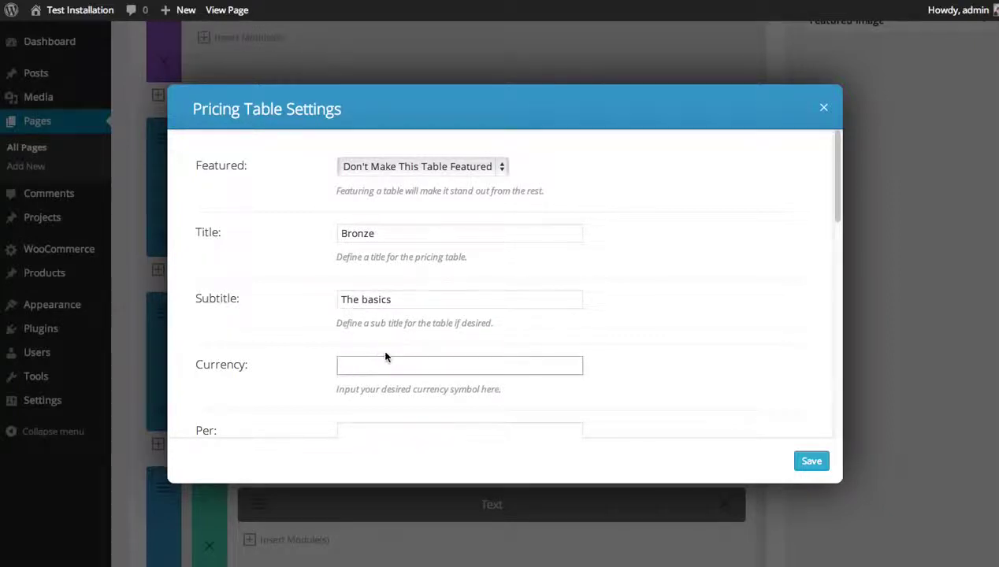
{"action": "type", "text": "$"}
Set the Bronze table's payment cycle to "year" and its price to 39.
{"action": "scroll", "coordinate": [639, 315], "scroll_direction": "down", "scroll_amount": 1}
{"action": "scroll", "coordinate": [640, 315], "scroll_direction": "down", "scroll_amount": 1}
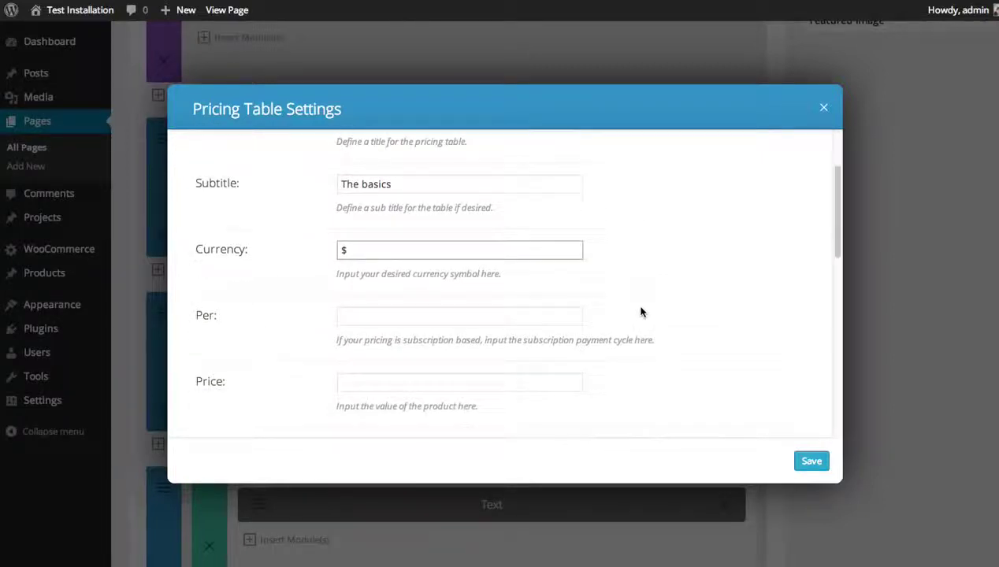
{"action": "left_click", "coordinate": [424, 313]}
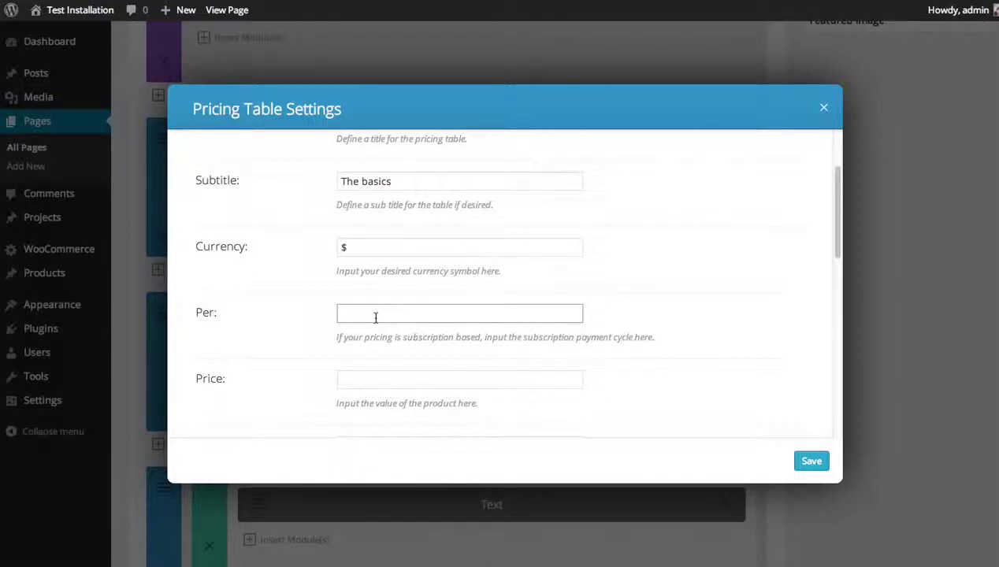
{"action": "type", "text": "year"}
{"action": "left_click", "coordinate": [408, 379]}
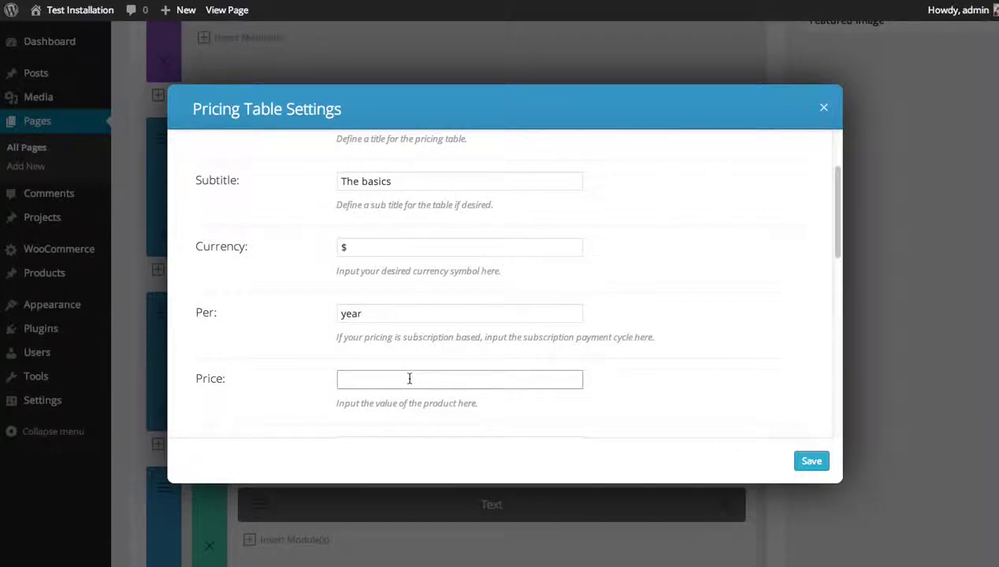
{"action": "type", "text": "39"}
Set the Bronze table's signup button URL to "#" and its button text to "Join Today".
{"action": "scroll", "coordinate": [582, 338], "scroll_direction": "down", "scroll_amount": 3}
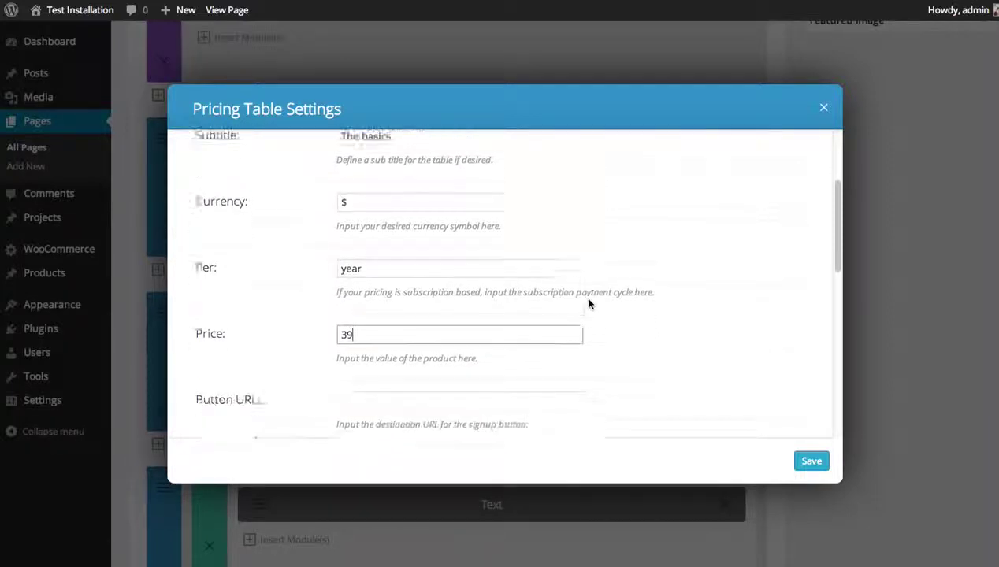
{"action": "scroll", "coordinate": [589, 301], "scroll_direction": "down", "scroll_amount": 1}
{"action": "left_click", "coordinate": [400, 282]}
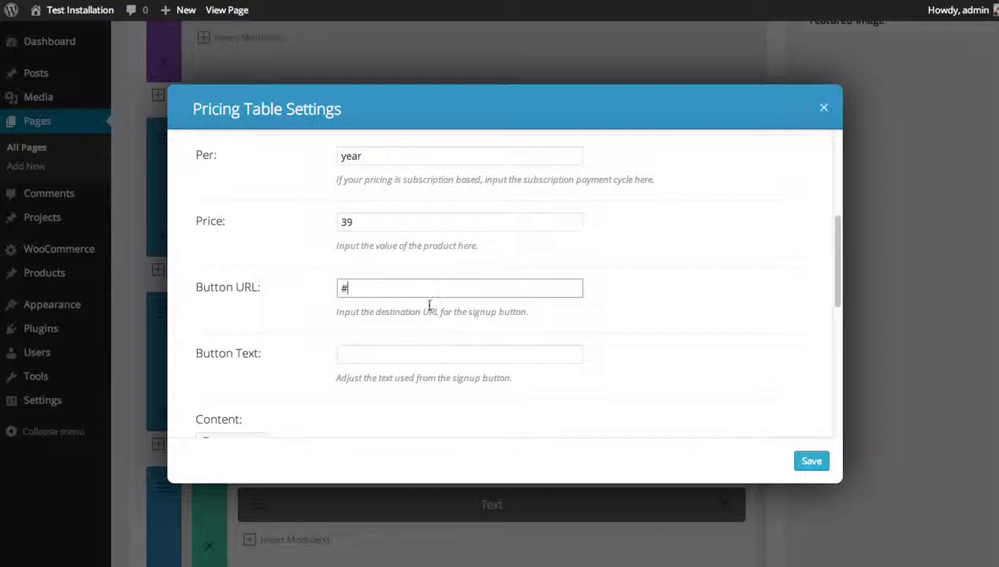
{"action": "left_click", "coordinate": [386, 352]}
{"action": "scroll", "coordinate": [417, 327], "scroll_direction": "down", "scroll_amount": 2}
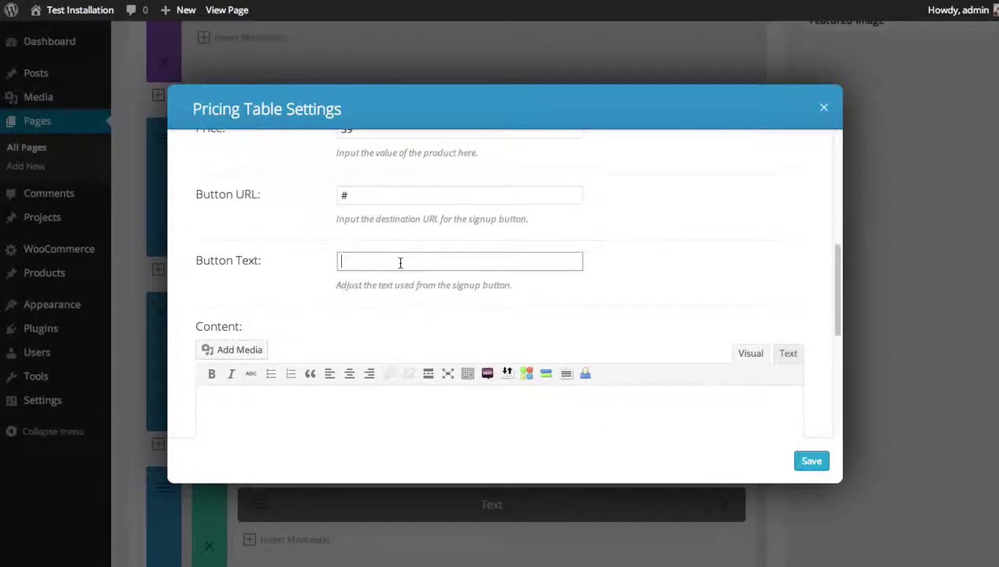
{"action": "type", "text": "Join Today"}
Enter +Feature One, +Feature Two, -Feature Three and -Feature Four on separate lines as the Bronze table's content, and save the table.
{"action": "scroll", "coordinate": [540, 217], "scroll_direction": "down", "scroll_amount": 2}
{"action": "scroll", "coordinate": [540, 217], "scroll_direction": "down", "scroll_amount": 2}
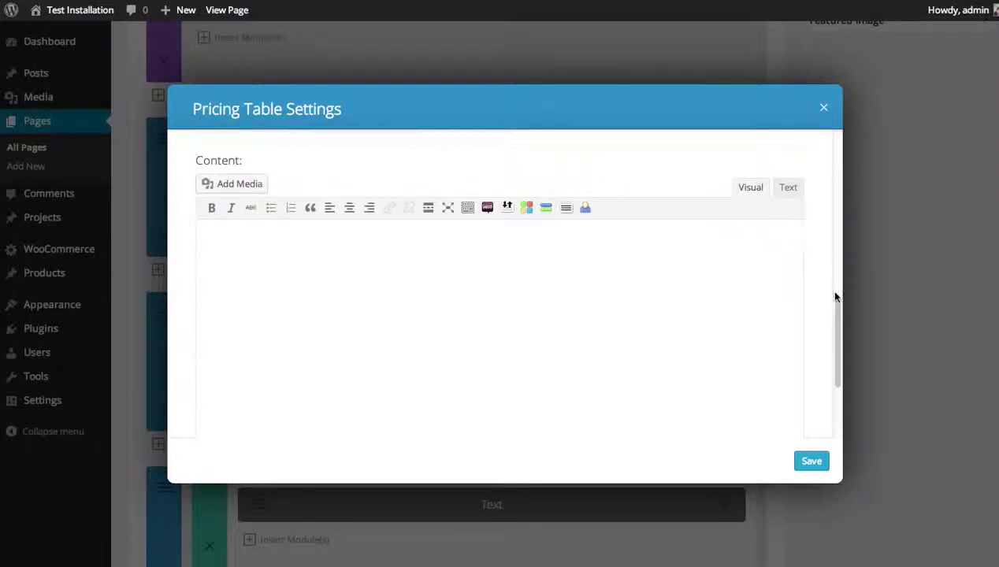
{"action": "mouse_move", "coordinate": [838, 310]}
{"action": "left_mouse_down"}
{"action": "mouse_move", "coordinate": [837, 349]}
{"action": "mouse_move", "coordinate": [838, 312]}
{"action": "left_mouse_up"}
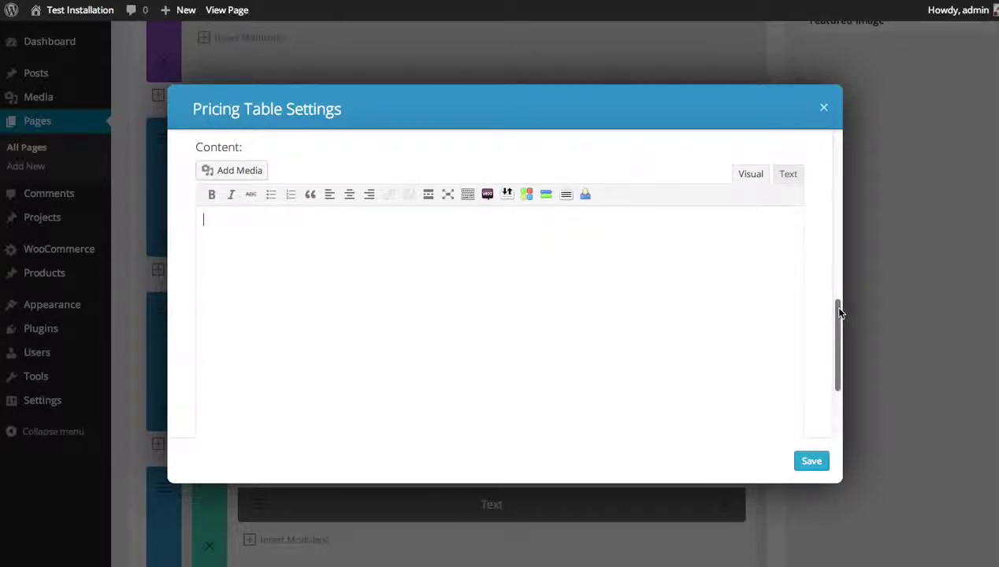
{"action": "left_click_drag", "start_coordinate": [838, 310], "coordinate": [837, 286]}
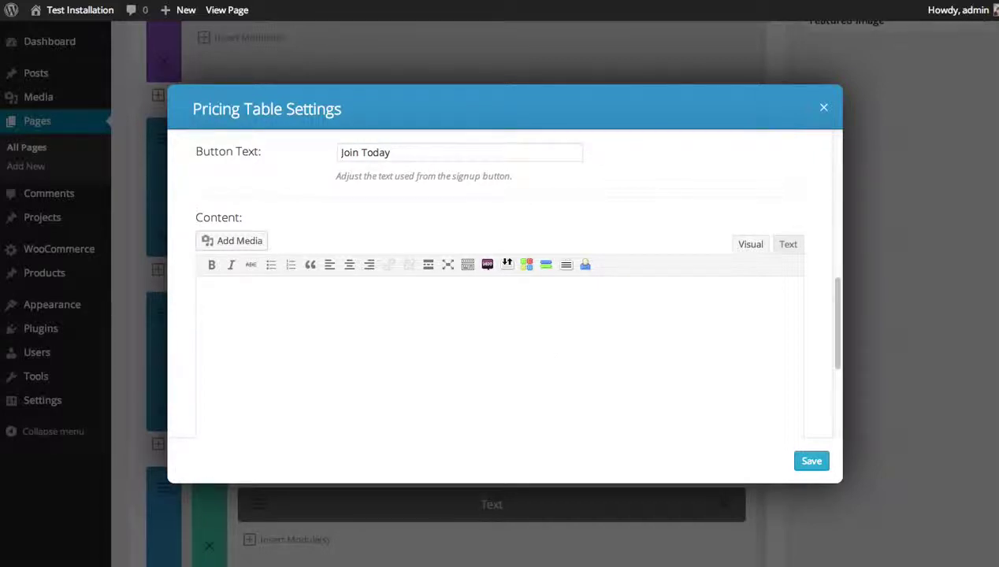
{"action": "type", "text": "Feature"}
{"action": "type", "text": "Feature T"}
{"action": "type", "text": "W"}
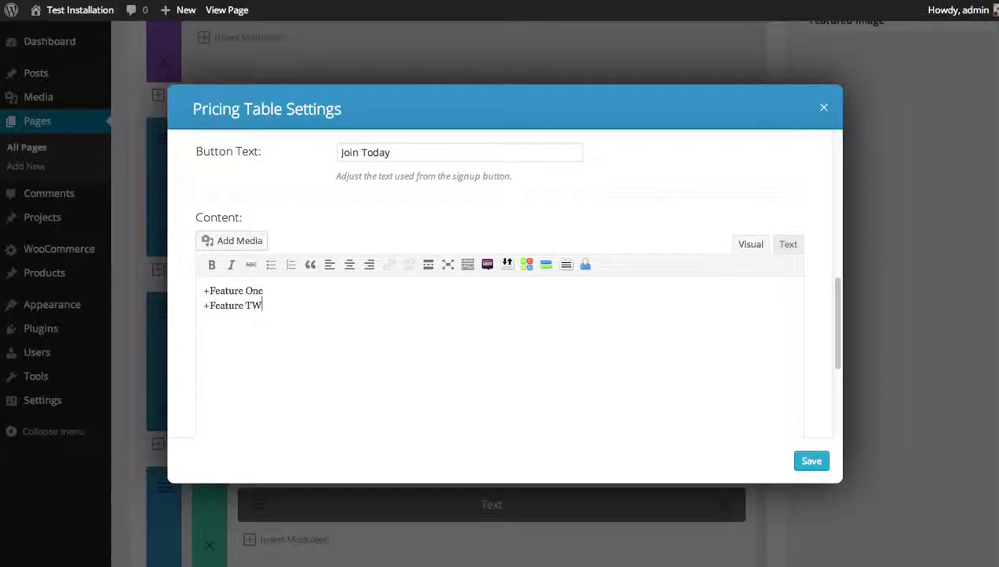
{"action": "key", "text": "BackSpace"}
{"action": "type", "text": "wo "}
{"action": "type", "text": "-Feature Three"}
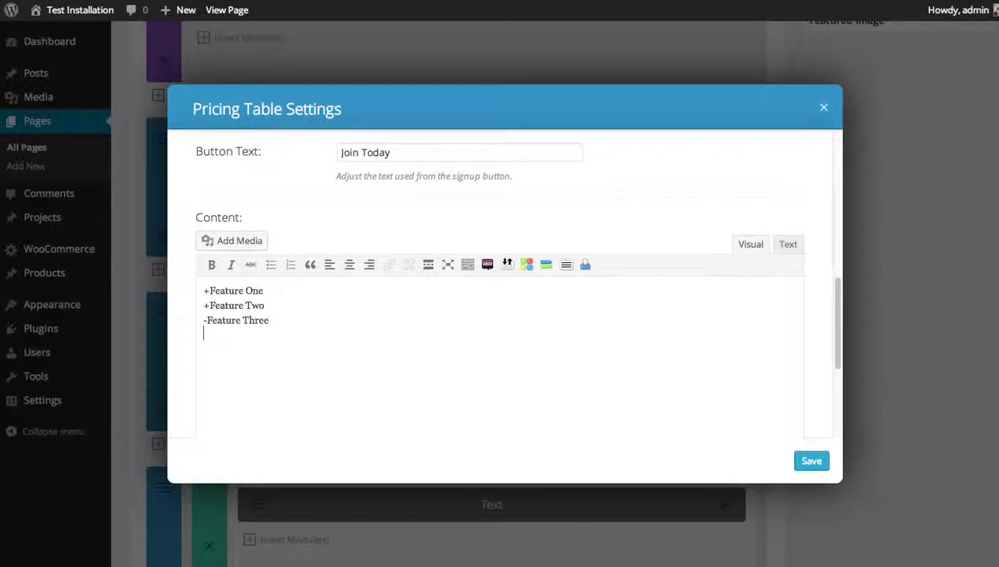
{"action": "type", "text": "-Feature Four"}
{"action": "left_click", "coordinate": [809, 462]}
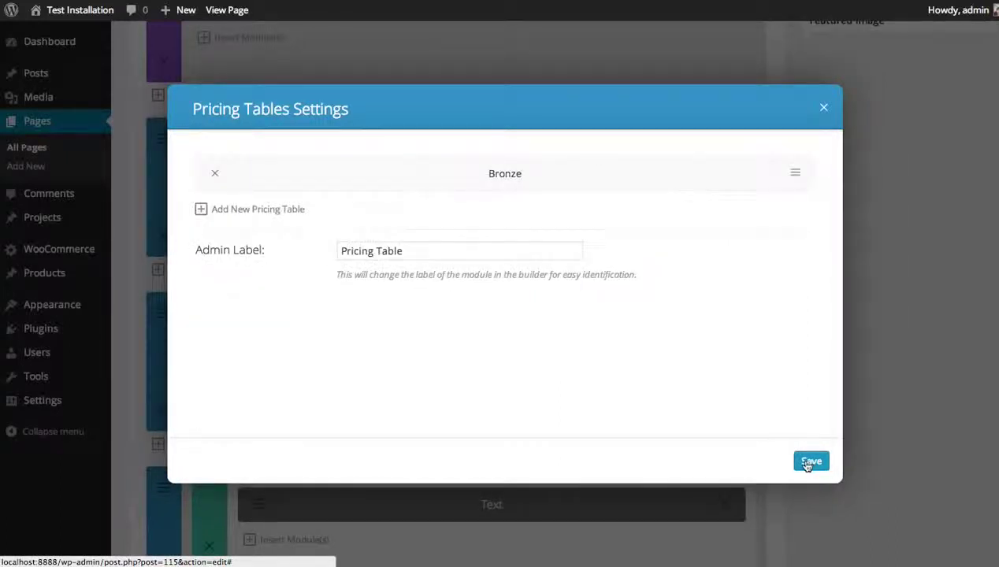
Save the Pricing Table module settings and preview the Join page, checking how the Bronze table is displayed.
{"action": "left_click_drag", "start_coordinate": [504, 183], "coordinate": [472, 187]}
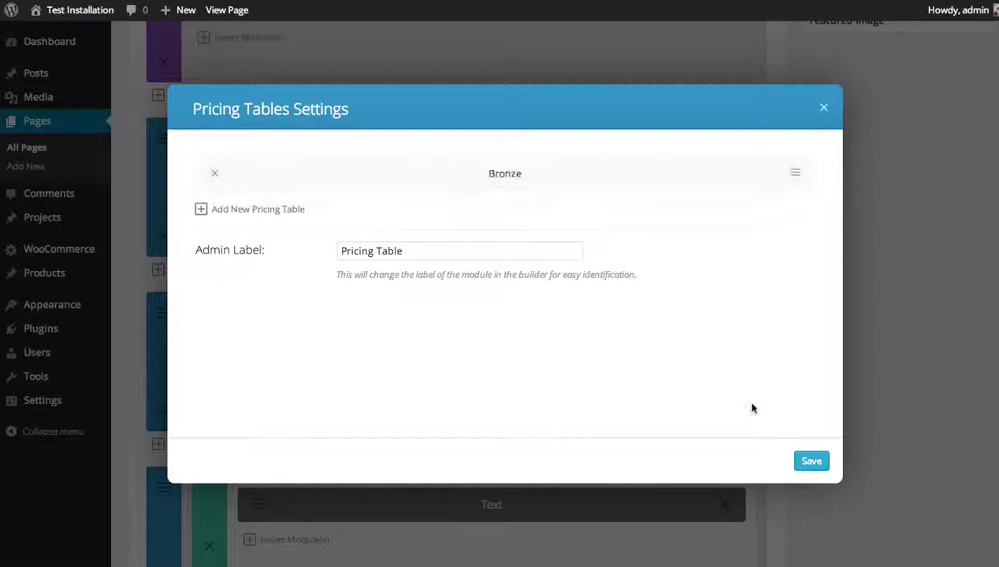
{"action": "left_click", "coordinate": [816, 463]}
{"action": "scroll", "coordinate": [796, 359], "scroll_direction": "up", "scroll_amount": 5}
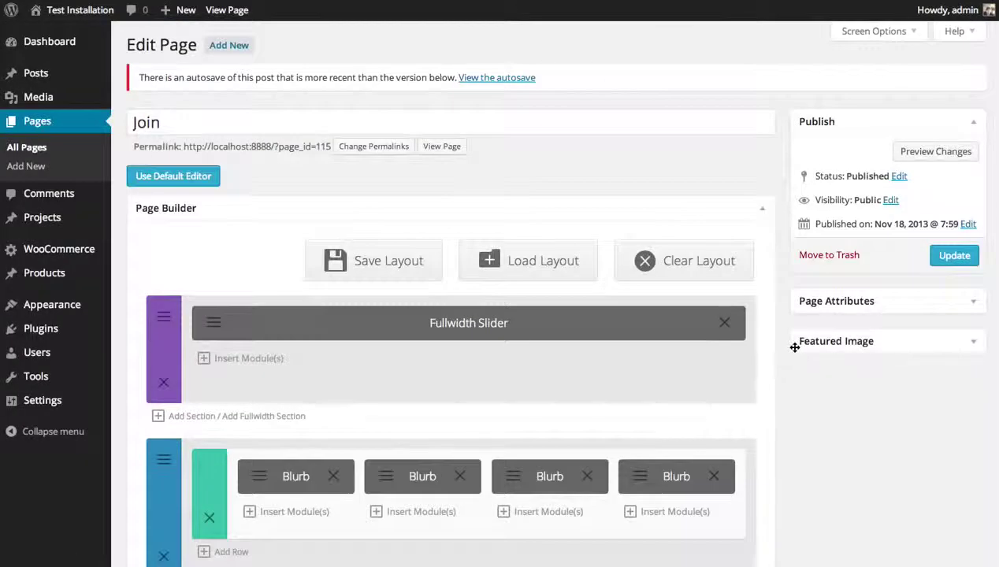
{"action": "left_click", "coordinate": [911, 152]}
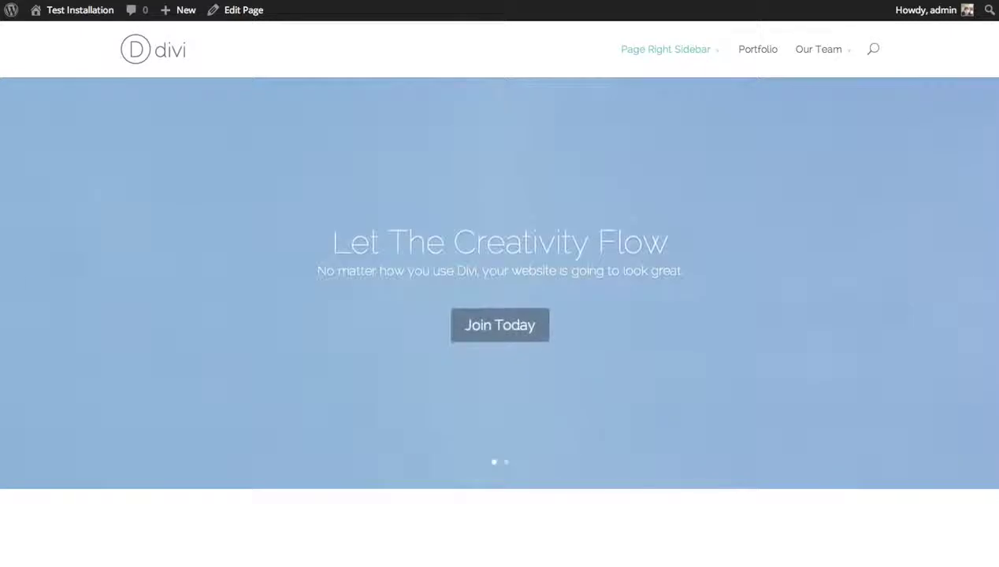
{"action": "scroll", "coordinate": [500, 315], "scroll_direction": "down", "scroll_amount": 4}
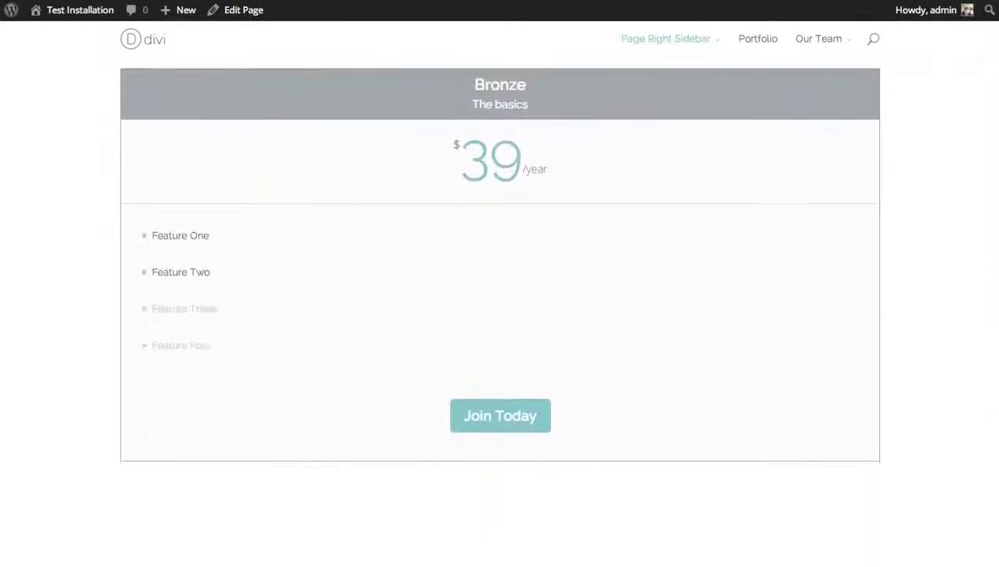
{"action": "scroll", "coordinate": [698, 123], "scroll_direction": "up", "scroll_amount": 1}
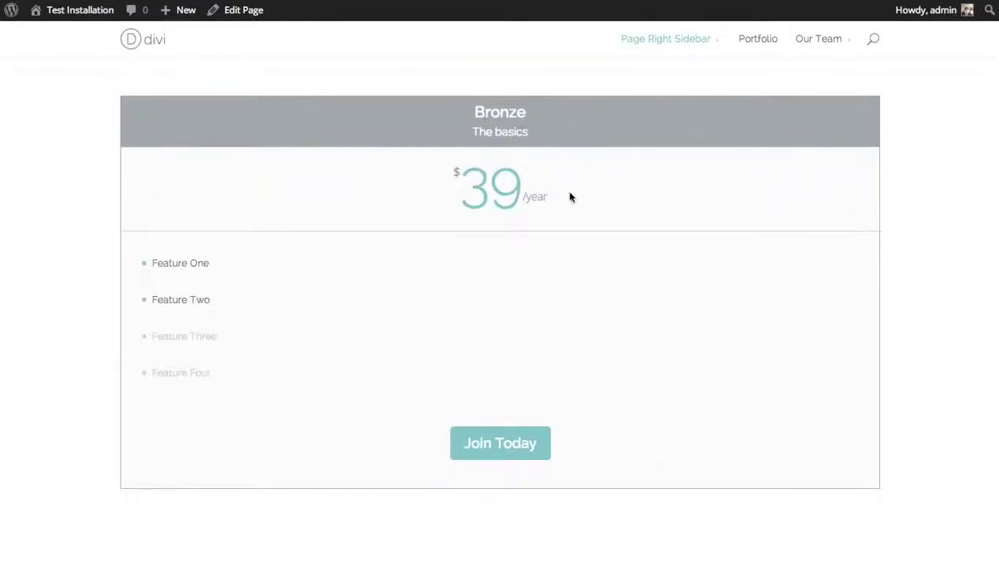
{"action": "scroll", "coordinate": [499, 315], "scroll_direction": "up", "scroll_amount": 1}
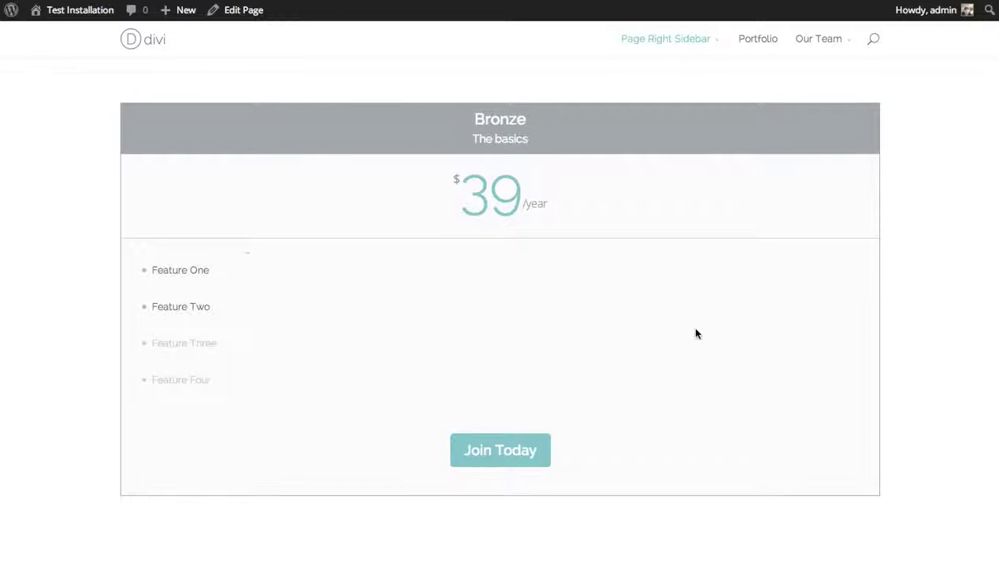
{"action": "scroll", "coordinate": [499, 315], "scroll_direction": "up", "scroll_amount": 1}
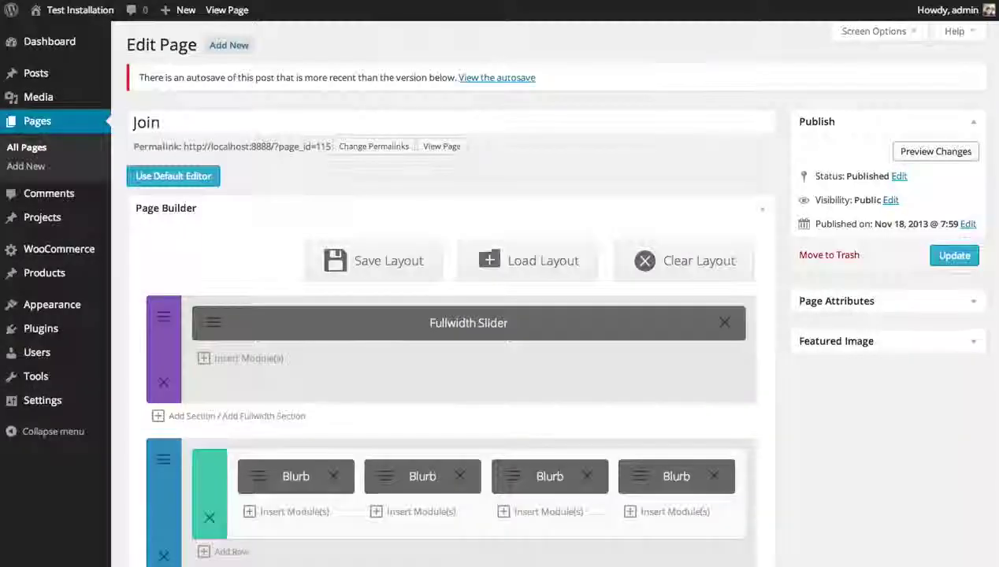
Reopen the Pricing Table module on the Join page and add a new pricing table set to "Make This Table Featured".
{"action": "scroll", "coordinate": [786, 304], "scroll_direction": "down", "scroll_amount": 5}
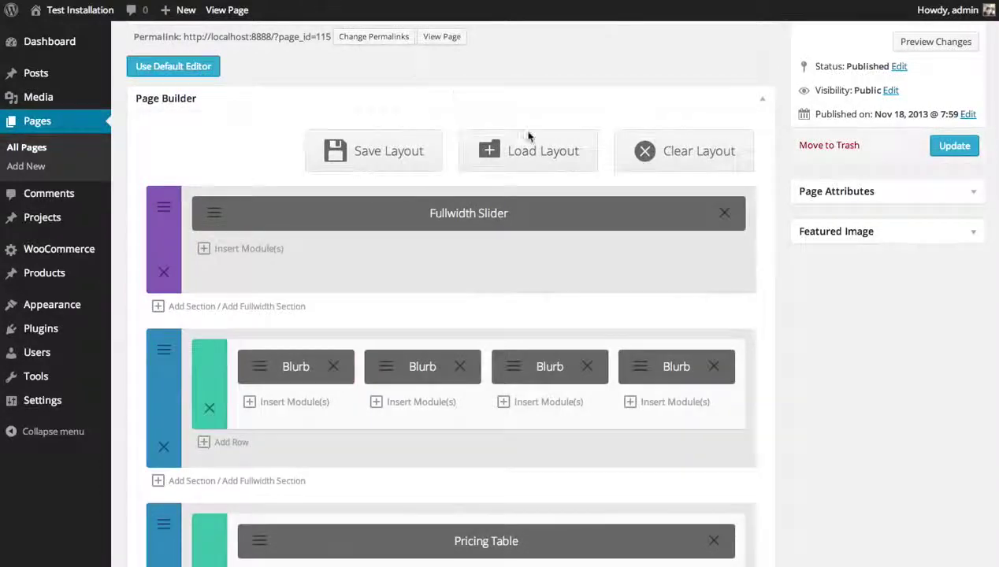
{"action": "scroll", "coordinate": [529, 134], "scroll_direction": "down", "scroll_amount": 5}
{"action": "left_click", "coordinate": [253, 313]}
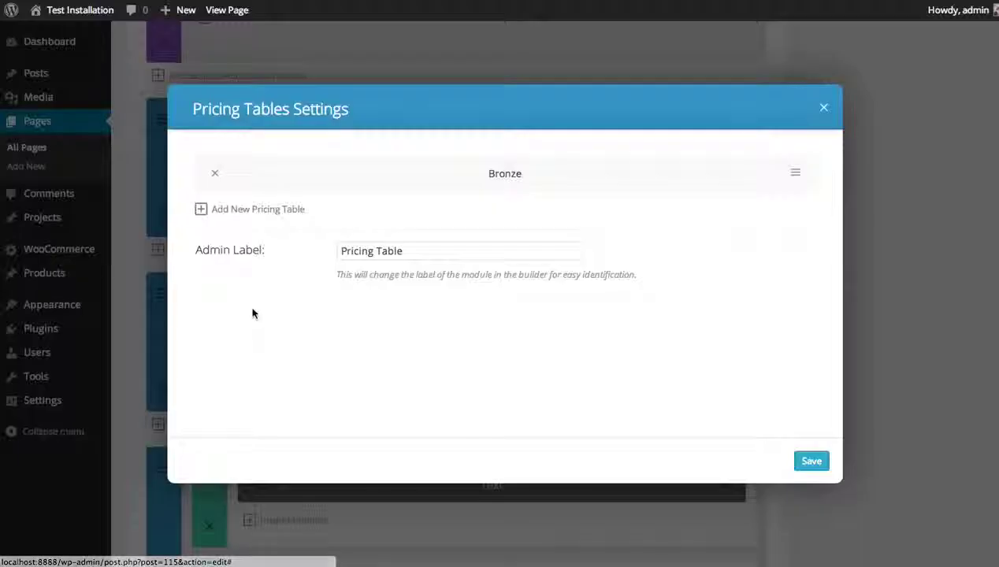
{"action": "left_click", "coordinate": [273, 211]}
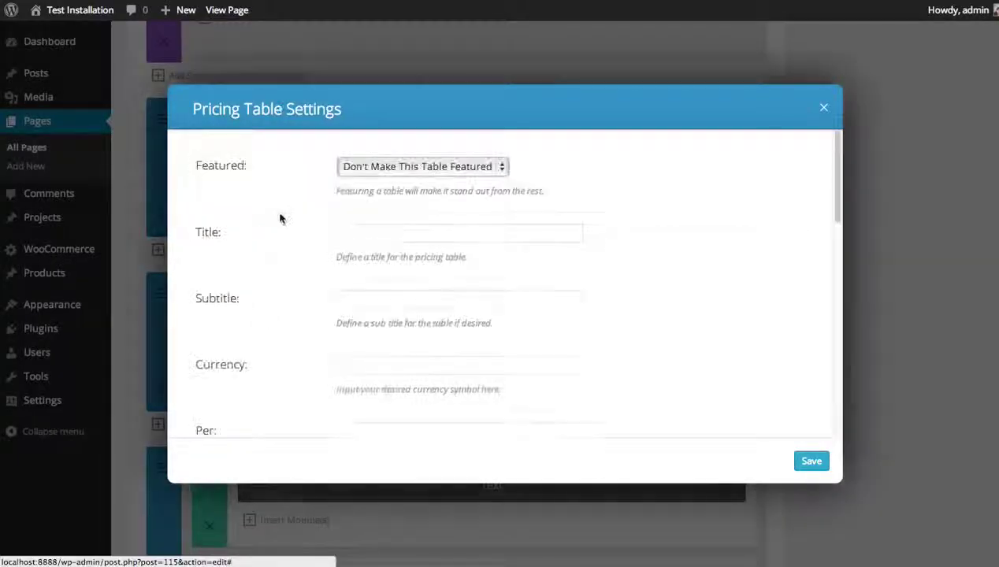
{"action": "left_click", "coordinate": [433, 168]}
{"action": "left_click", "coordinate": [425, 179]}
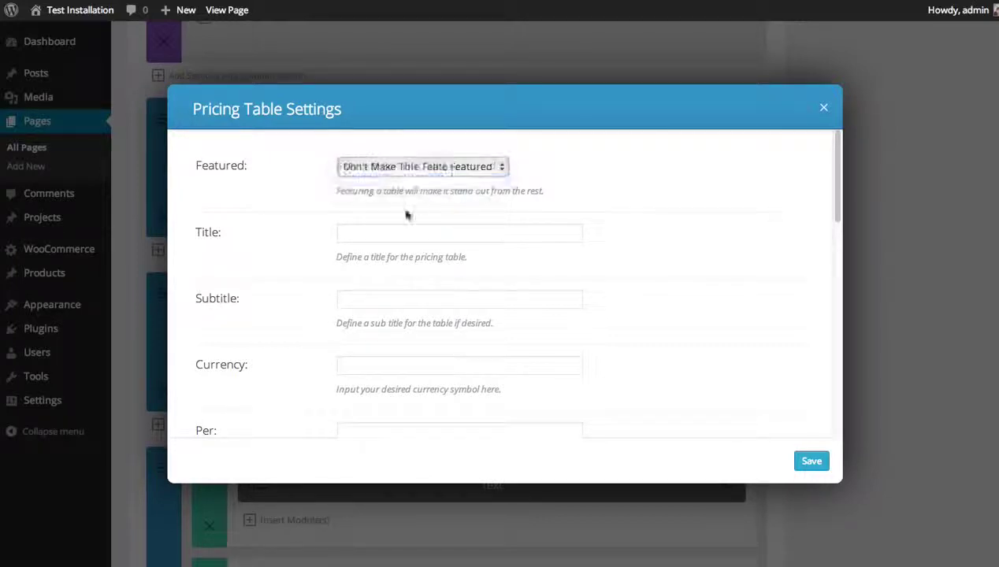
Give the featured table the title "Silver", the subtitle "A little better" and the currency symbol "$".
{"action": "left_click", "coordinate": [388, 229]}
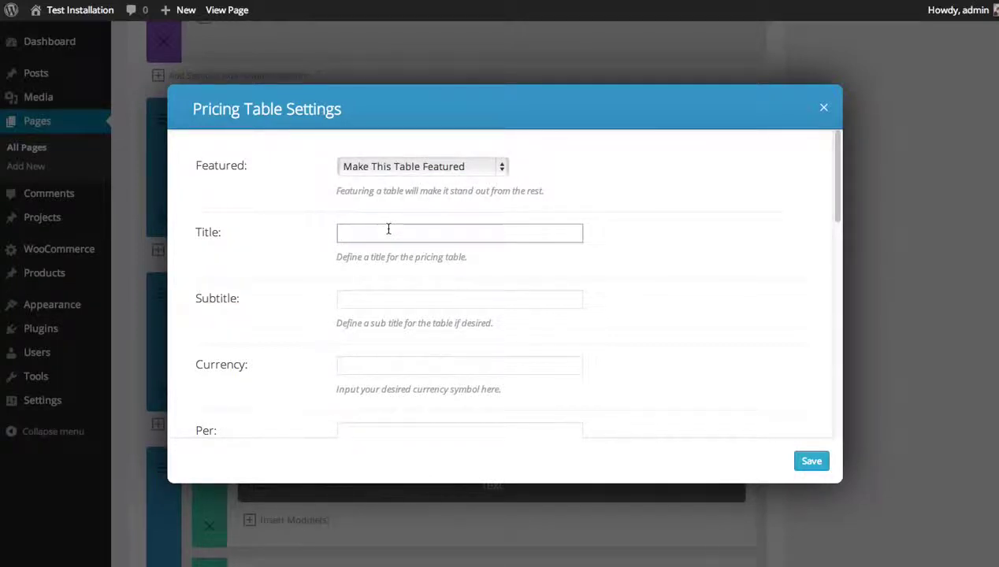
{"action": "type", "text": "Silver"}
{"action": "left_click", "coordinate": [367, 302]}
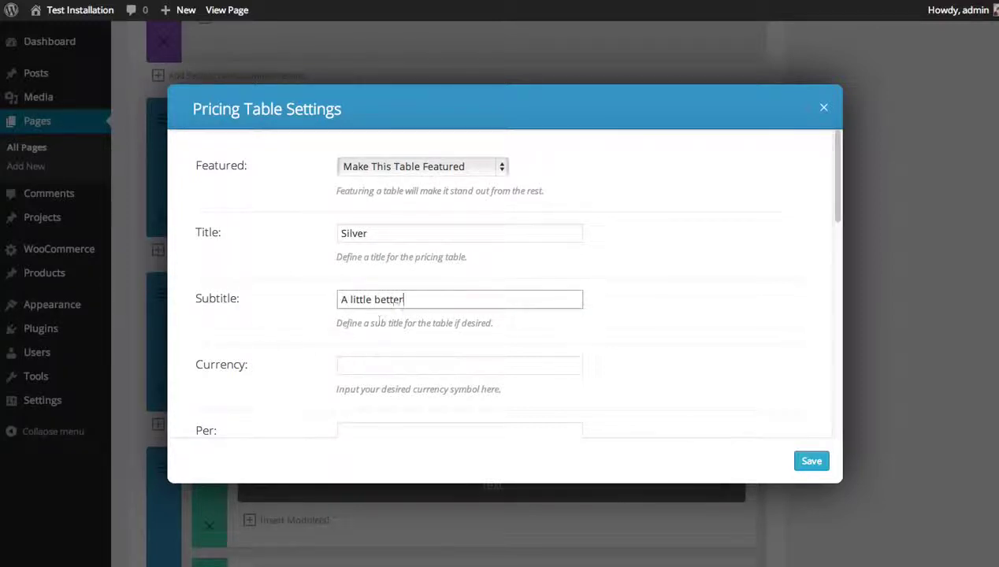
{"action": "type", "text": "A little better"}
{"action": "left_click", "coordinate": [374, 363]}
{"action": "type", "text": "$"}
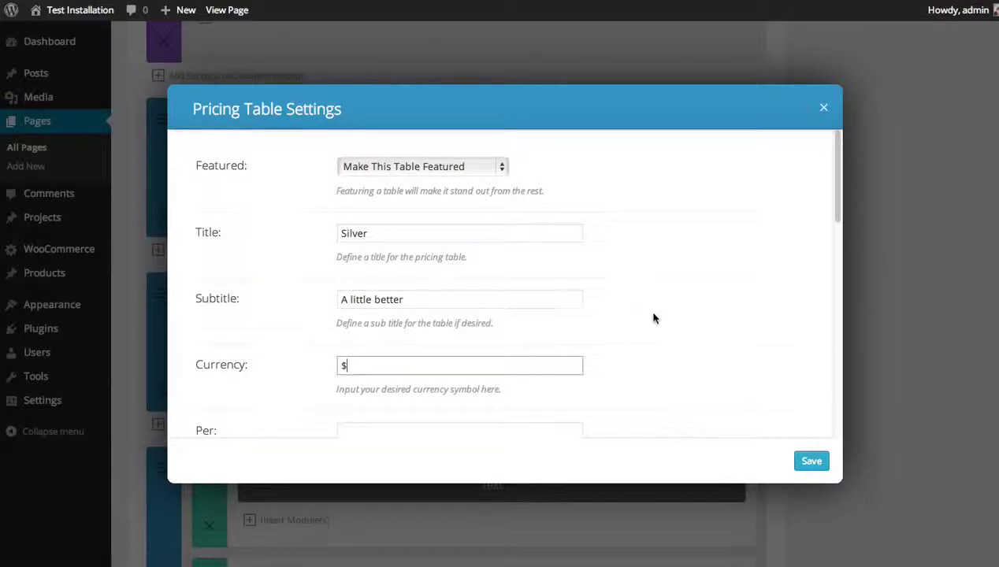
Set the Silver table's payment cycle to "year" and its price to 49.
{"action": "scroll", "coordinate": [653, 317], "scroll_direction": "down", "scroll_amount": 1}
{"action": "scroll", "coordinate": [655, 314], "scroll_direction": "down", "scroll_amount": 1}
{"action": "left_click", "coordinate": [445, 317]}
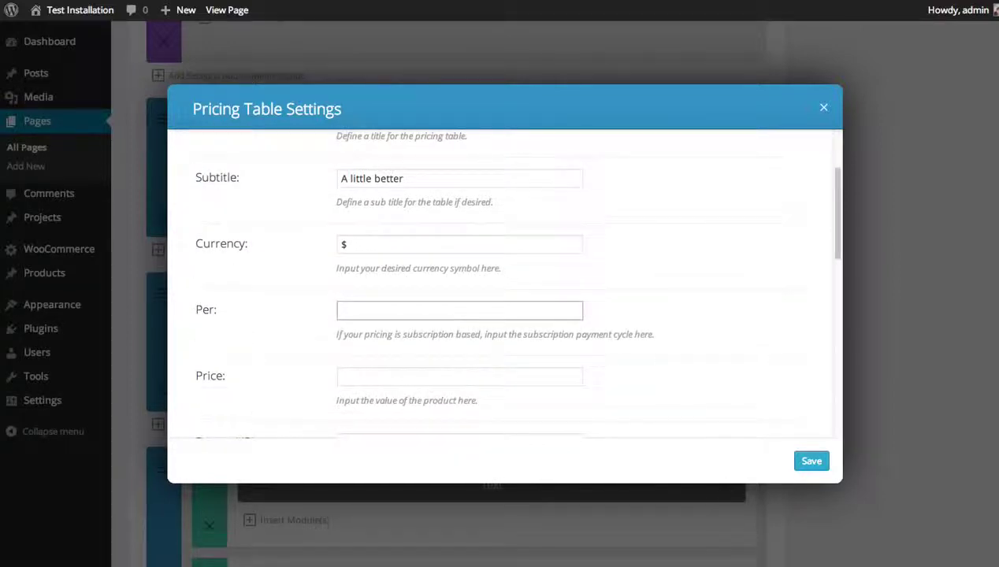
{"action": "double_click", "coordinate": [369, 308]}
{"action": "left_click", "coordinate": [340, 378]}
{"action": "type", "text": "49"}
Set the Silver table's signup button URL to "#" and its button text to "Join Today".
{"action": "scroll", "coordinate": [385, 386], "scroll_direction": "down", "scroll_amount": 2}
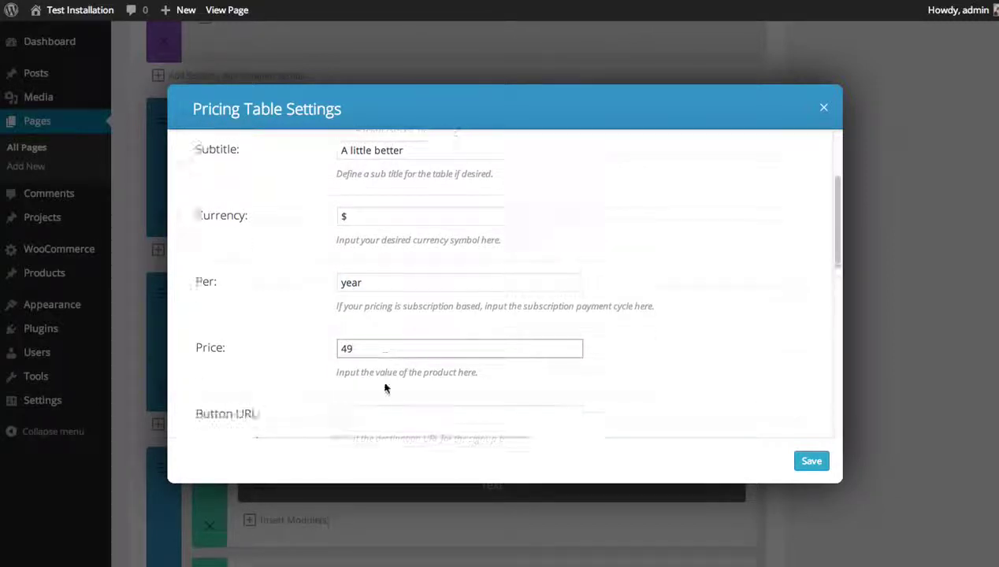
{"action": "left_click", "coordinate": [382, 374]}
{"action": "type", "text": "#"}
{"action": "scroll", "coordinate": [579, 330], "scroll_direction": "down", "scroll_amount": 2}
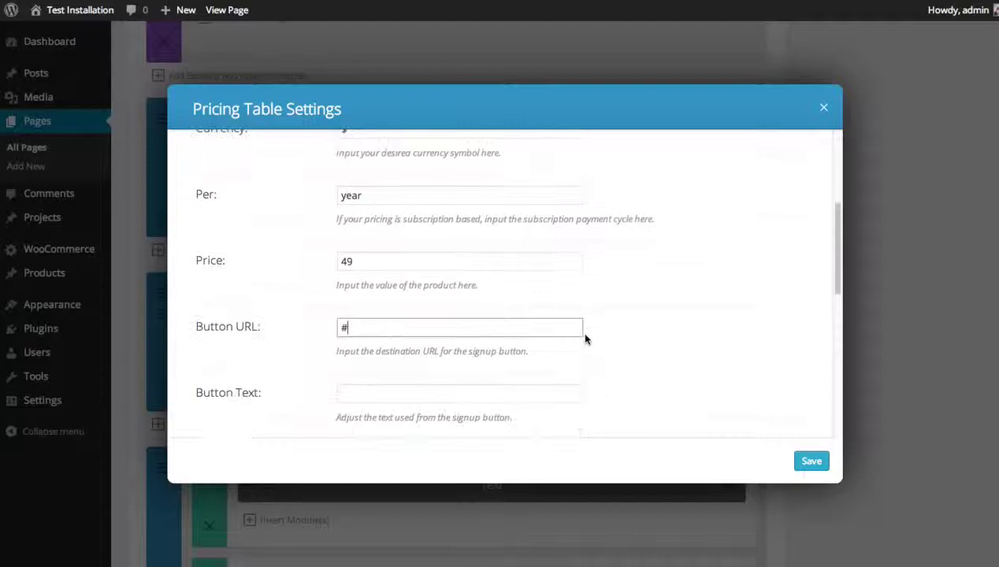
{"action": "left_click", "coordinate": [388, 359]}
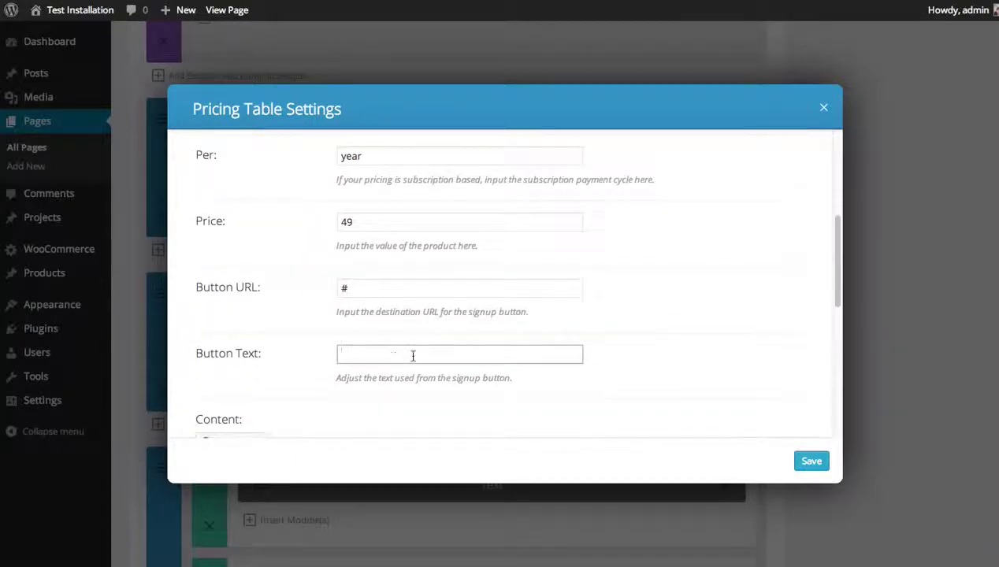
{"action": "type", "text": "Join Today"}
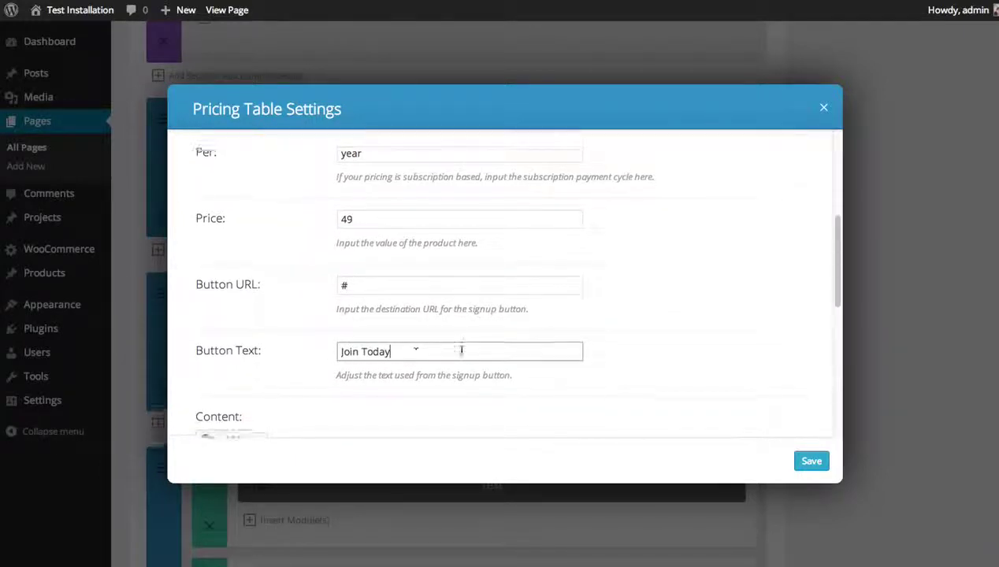
Enter +Feature One, +Feature Two, +Feature Three and -Feature Four on separate lines as the Silver table's content.
{"action": "scroll", "coordinate": [457, 350], "scroll_direction": "down", "scroll_amount": 5}
{"action": "left_click", "coordinate": [450, 352]}
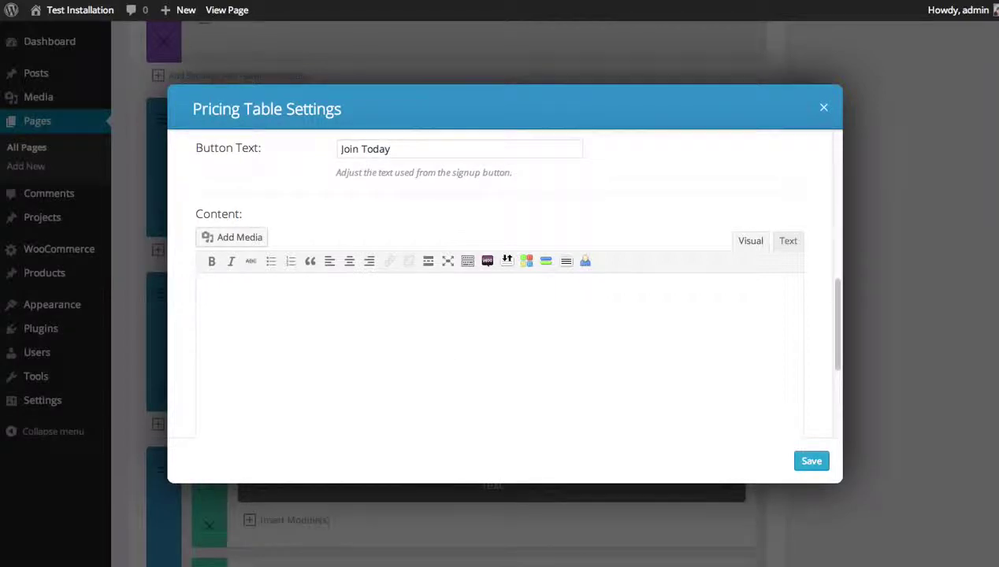
{"action": "type", "text": "+Feature Two +Fe"}
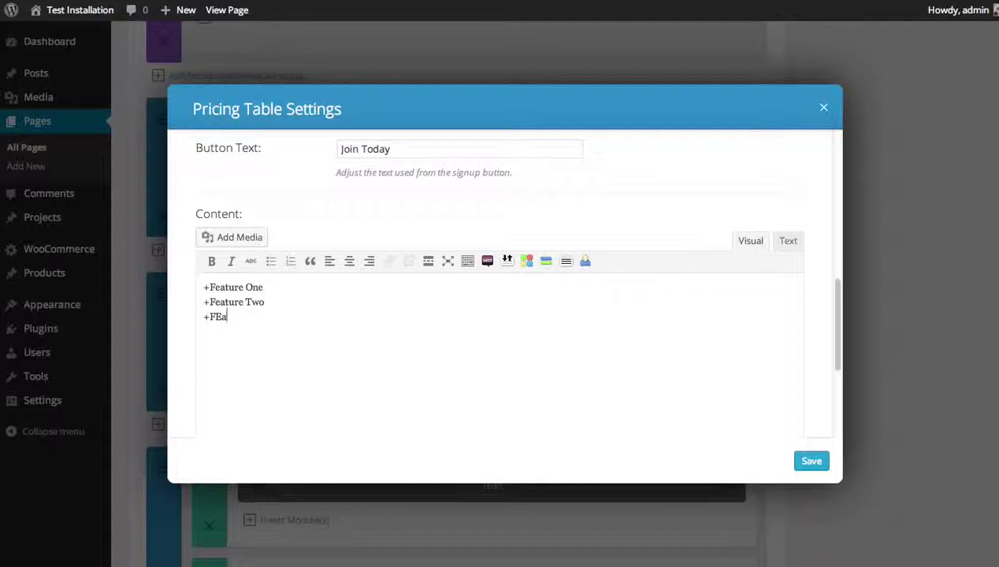
{"action": "type", "text": "ature Three "}
{"action": "type", "text": "-Feature Four"}
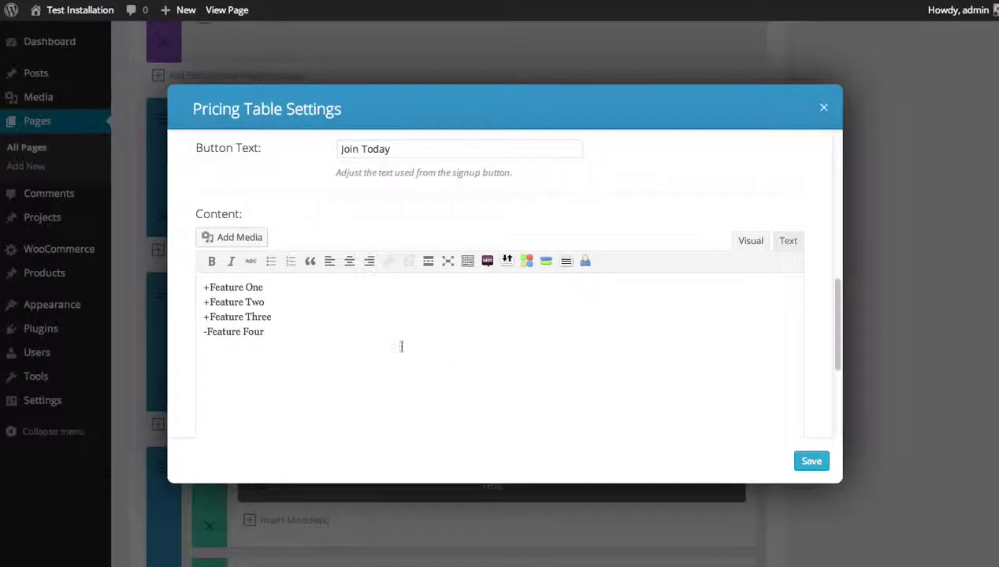
Copy all four feature lines of the Silver table's content and save the table.
{"action": "left_click_drag", "start_coordinate": [401, 347], "coordinate": [177, 281]}
{"action": "key", "text": "ctrl+c"}
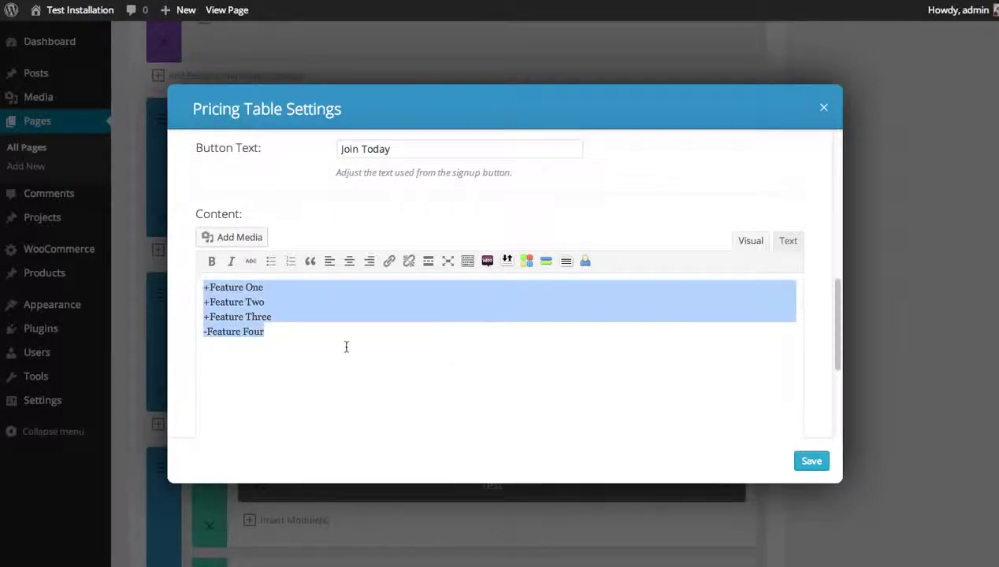
{"action": "left_click", "coordinate": [439, 366]}
{"action": "left_click", "coordinate": [810, 463]}
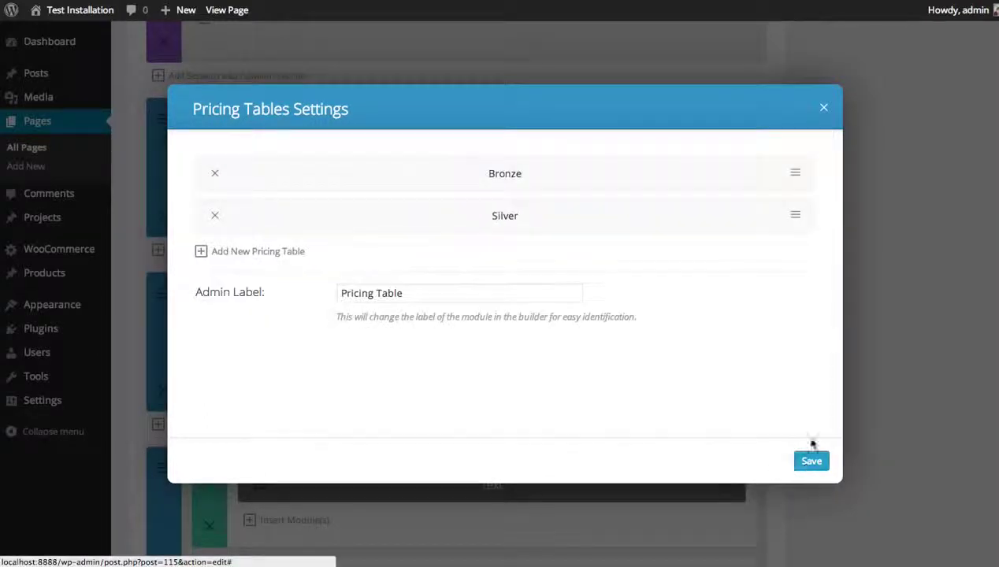
Add another pricing table titled "Gold", keeping it set to "Don't Make This Table Featured".
{"action": "left_click", "coordinate": [276, 255]}
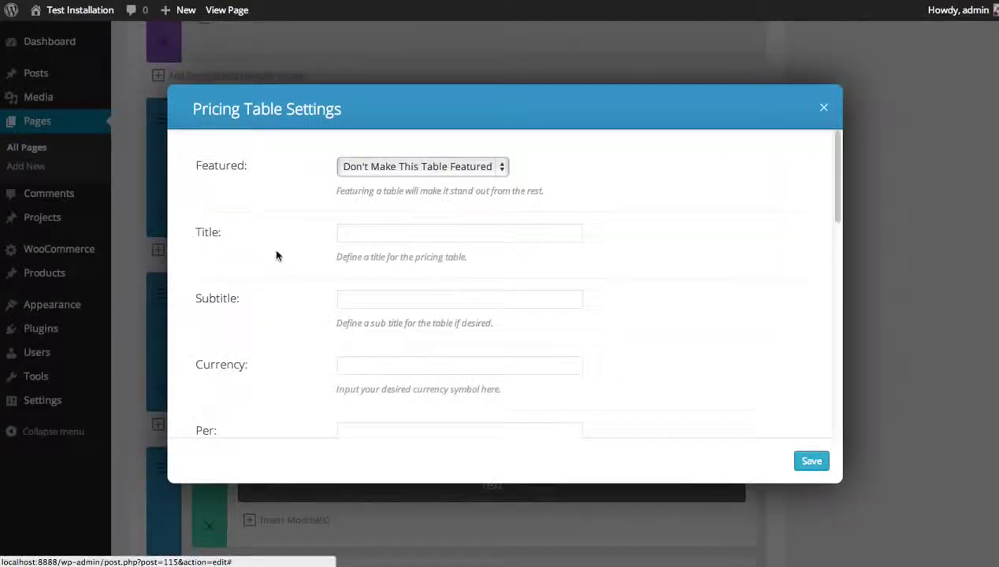
{"action": "left_click", "coordinate": [363, 233]}
{"action": "type", "text": "GOld"}
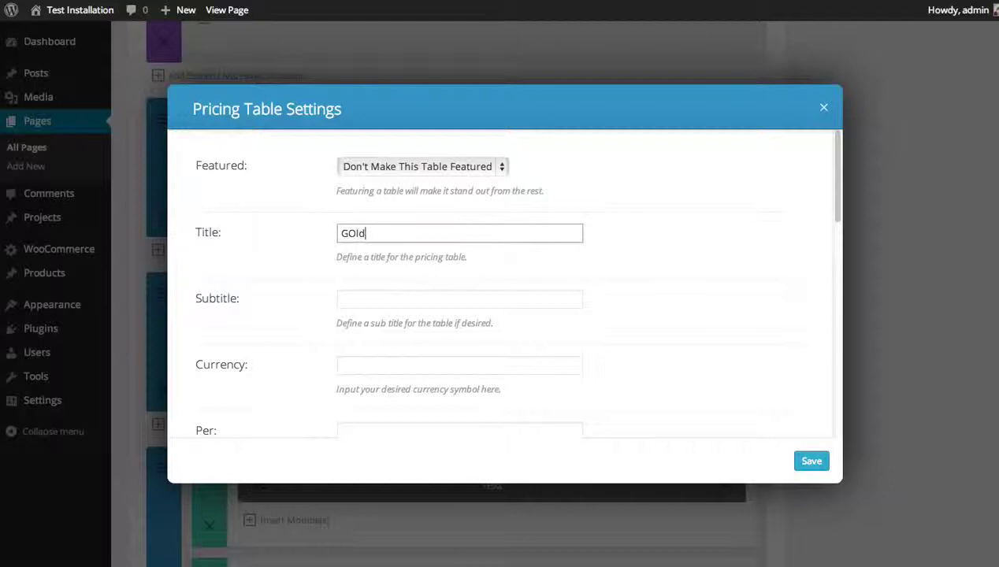
{"action": "left_click", "coordinate": [441, 174]}
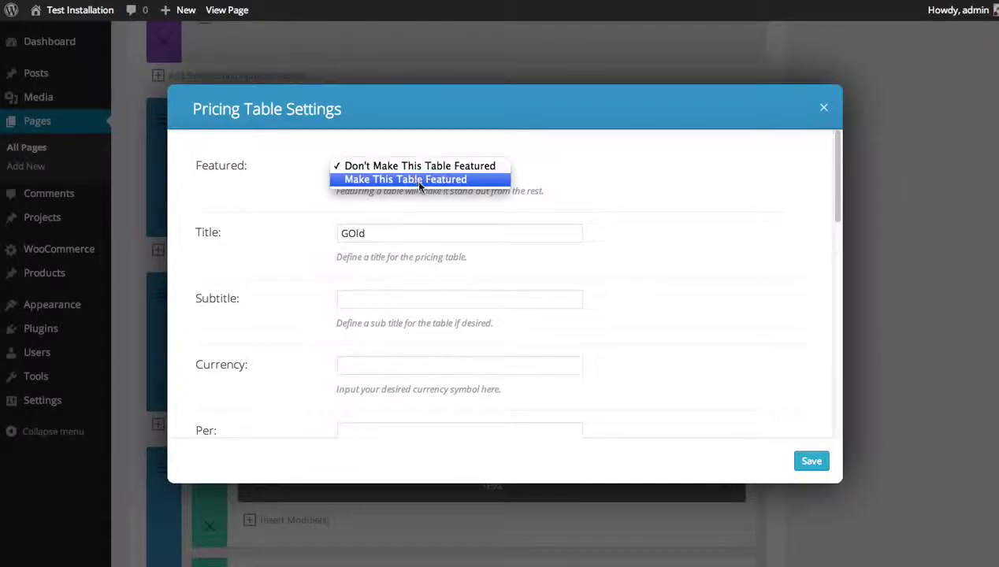
{"action": "left_click", "coordinate": [644, 268]}
{"action": "left_click", "coordinate": [424, 299]}
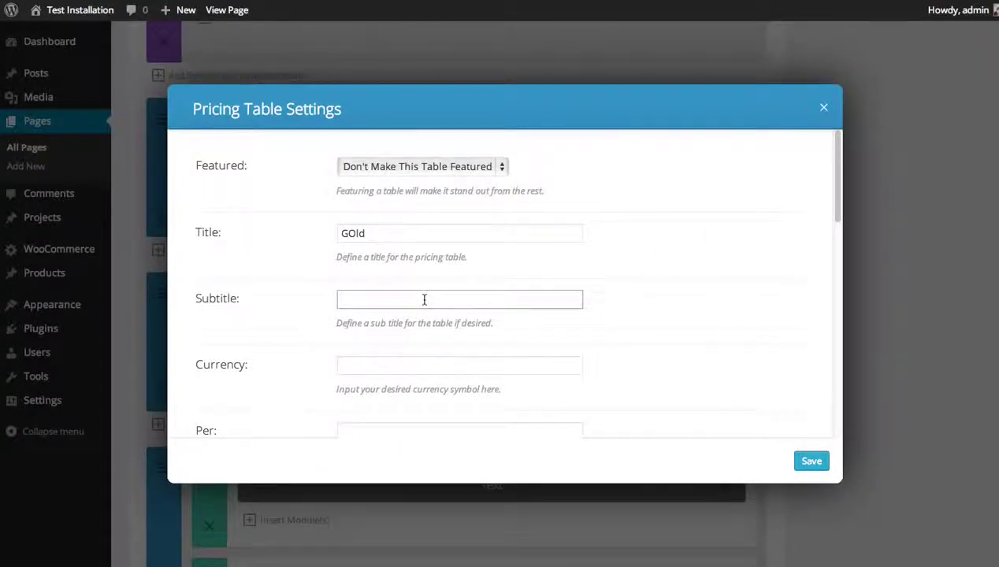
{"action": "double_click", "coordinate": [398, 240]}
{"action": "type", "text": "Gold"}
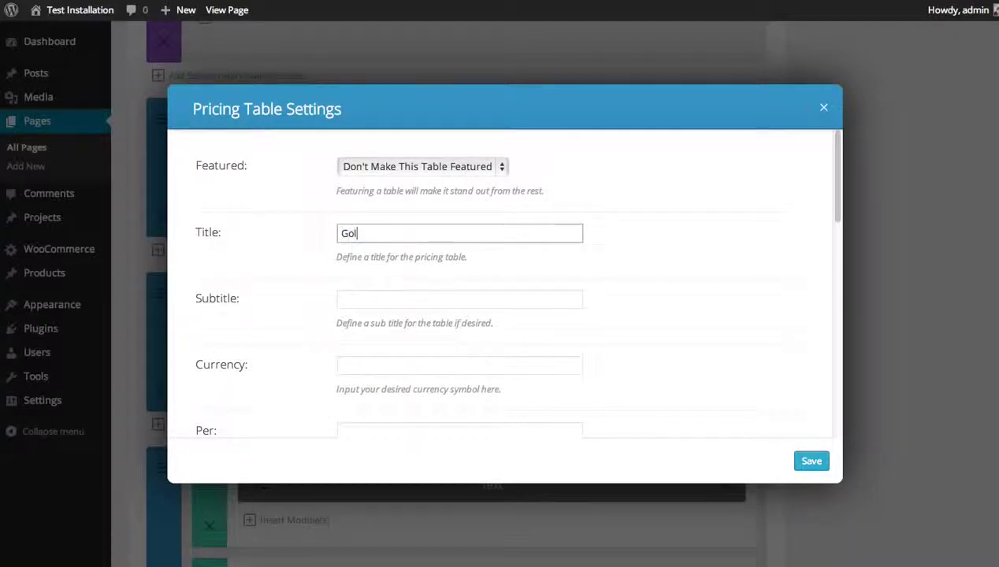
Give the Gold table the subtitle "The Best" and the currency symbol "$".
{"action": "key", "text": "Tab"}
{"action": "type", "text": "The Best"}
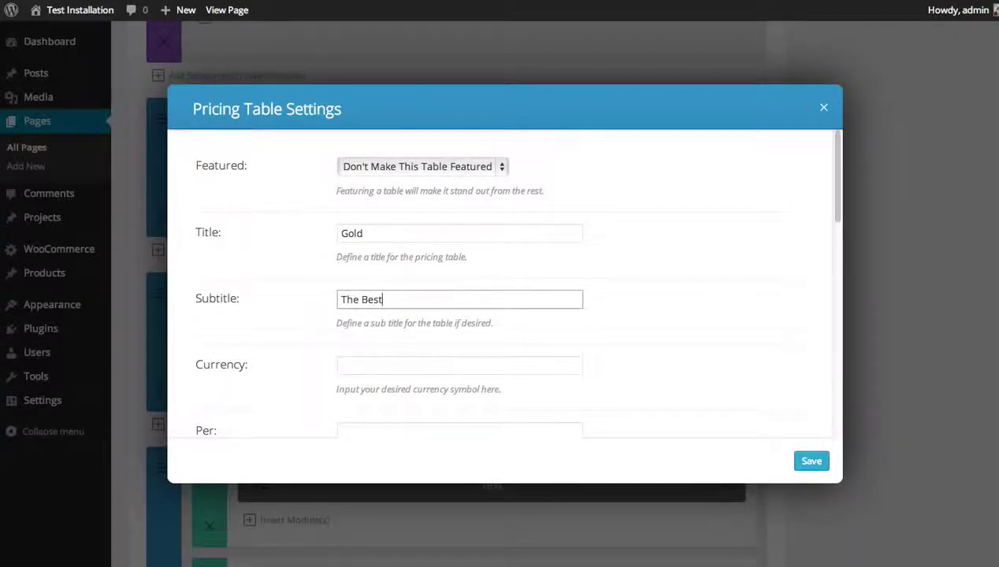
{"action": "left_click", "coordinate": [373, 358]}
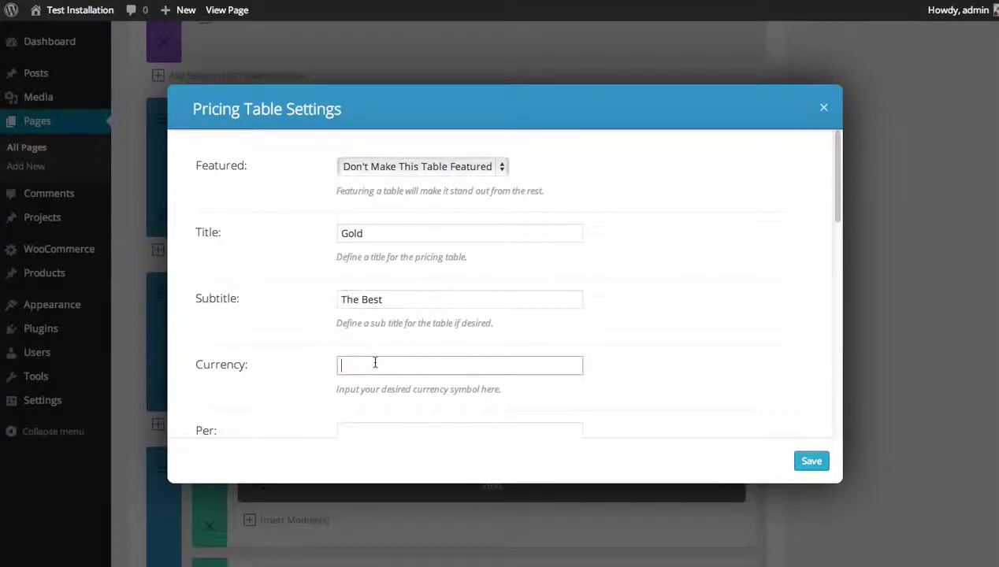
{"action": "type", "text": "$"}
Set the Gold table's payment cycle to "year" and its price to 59.
{"action": "scroll", "coordinate": [608, 283], "scroll_direction": "down", "scroll_amount": 1}
{"action": "left_click", "coordinate": [430, 288]}
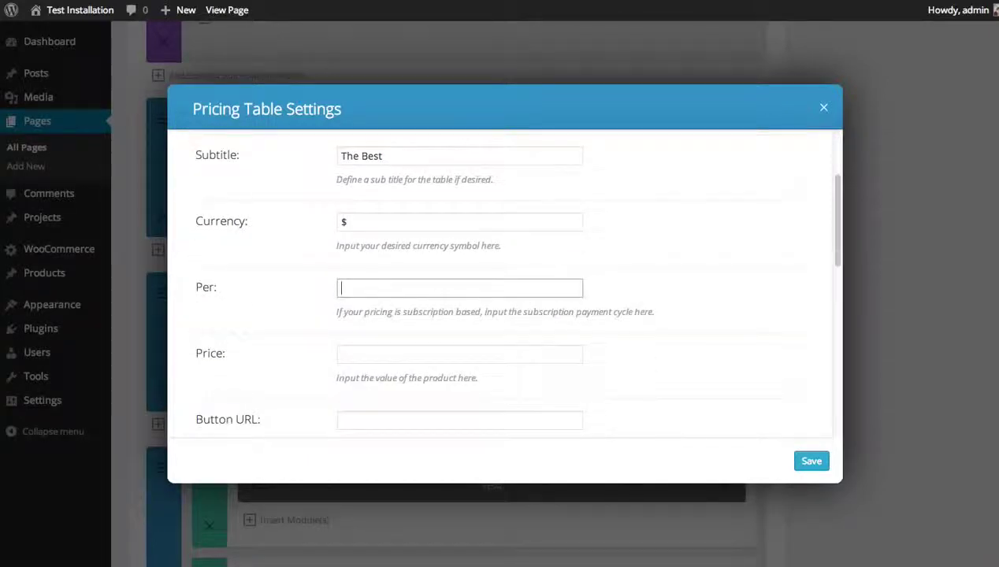
{"action": "type", "text": "year"}
{"action": "left_click", "coordinate": [400, 356]}
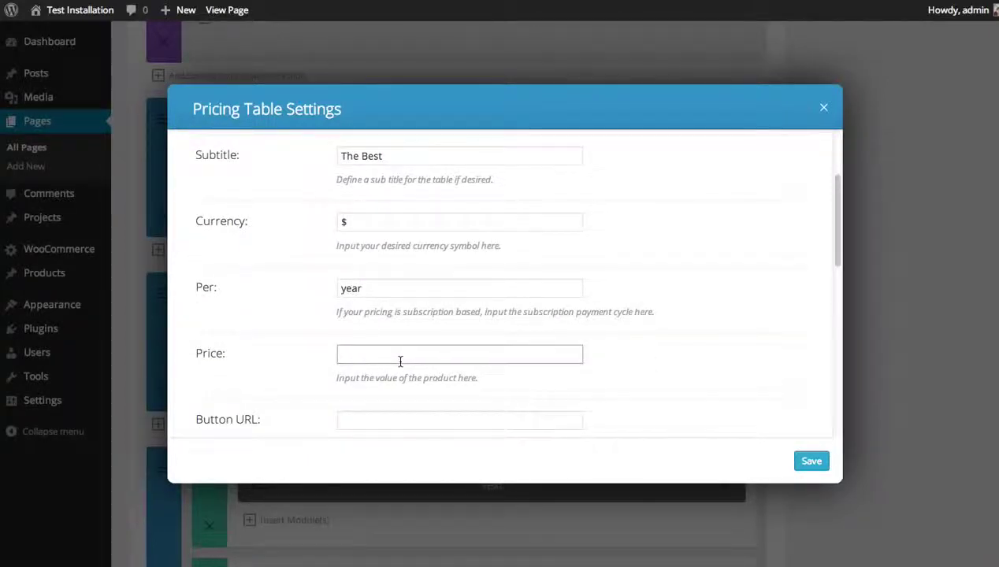
{"action": "type", "text": "59"}
Set the Gold table's button URL to "#" and its button text to "Join Today".
{"action": "scroll", "coordinate": [414, 334], "scroll_direction": "down", "scroll_amount": 2}
{"action": "left_click", "coordinate": [382, 356]}
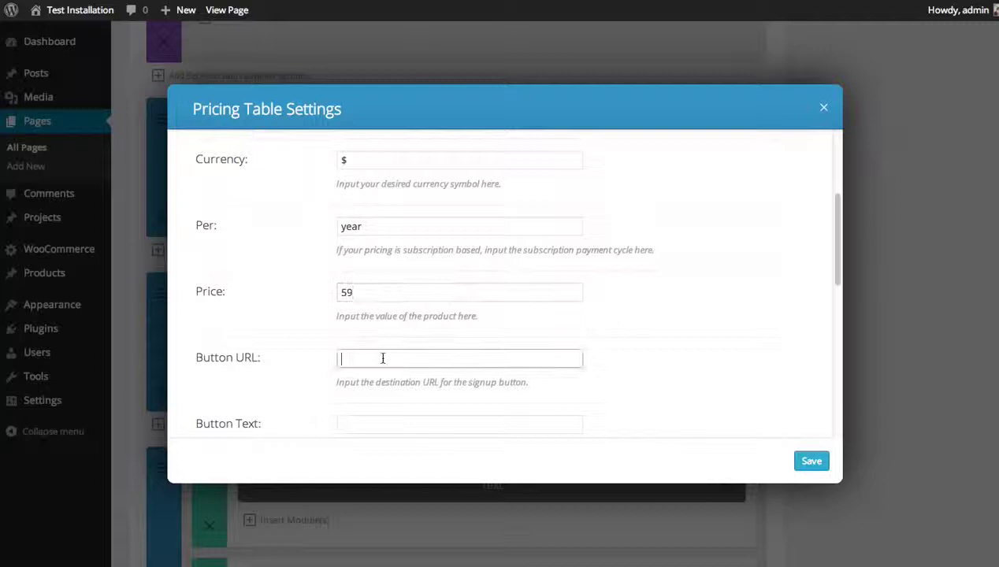
{"action": "type", "text": "#"}
{"action": "scroll", "coordinate": [627, 324], "scroll_direction": "down", "scroll_amount": 2}
{"action": "left_click", "coordinate": [397, 352]}
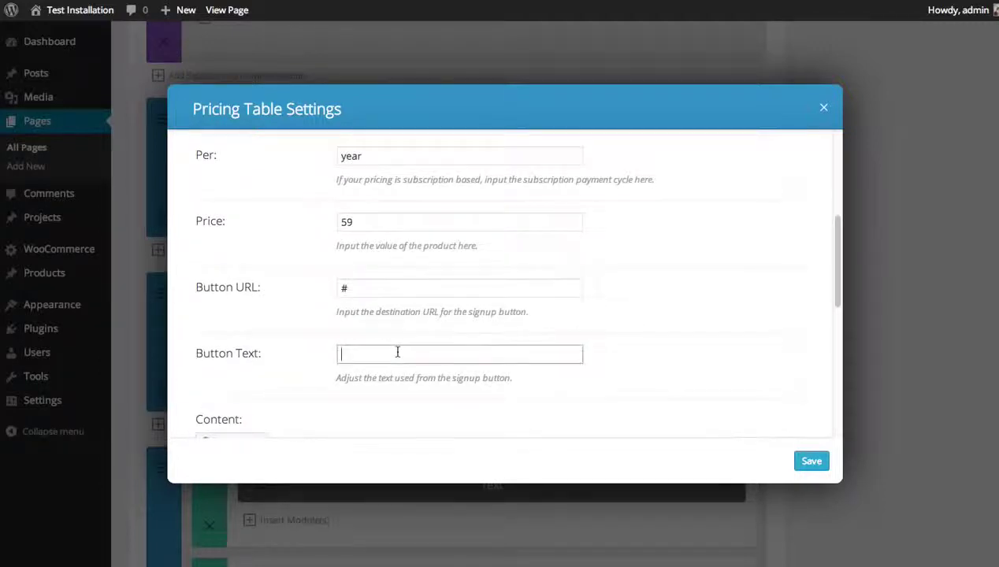
{"action": "type", "text": "Join Today"}
Paste the four copied feature lines into the Gold table's content, change Feature Four's prefix to "+", and save the table.
{"action": "scroll", "coordinate": [384, 351], "scroll_direction": "down", "scroll_amount": 2}
{"action": "left_click", "coordinate": [390, 344]}
{"action": "key", "text": "ctrl+v"}
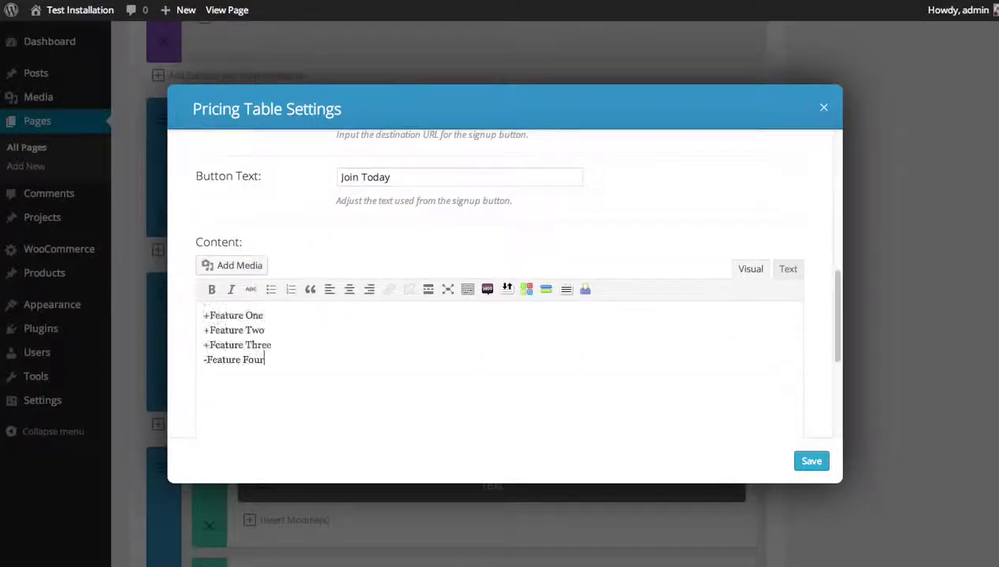
{"action": "left_click", "coordinate": [207, 359]}
{"action": "key", "text": "BackSpace"}
{"action": "type", "text": "+"}
{"action": "scroll", "coordinate": [537, 387], "scroll_direction": "down", "scroll_amount": 5}
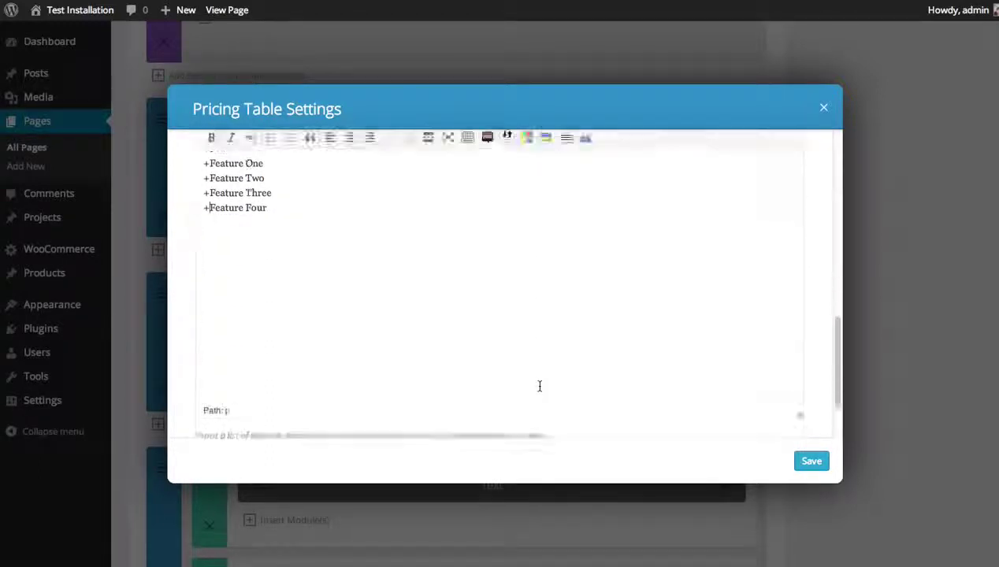
{"action": "left_click", "coordinate": [811, 462]}
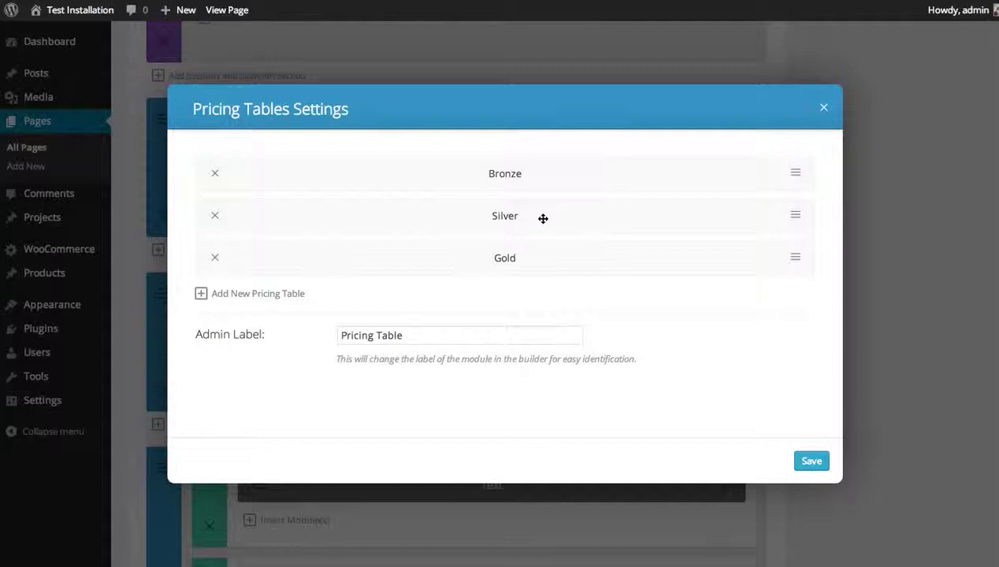
Save the Pricing Tables module with its plans ordered Bronze, Silver, Gold.
{"action": "left_click_drag", "start_coordinate": [543, 218], "coordinate": [546, 262]}
{"action": "left_click", "coordinate": [815, 465]}
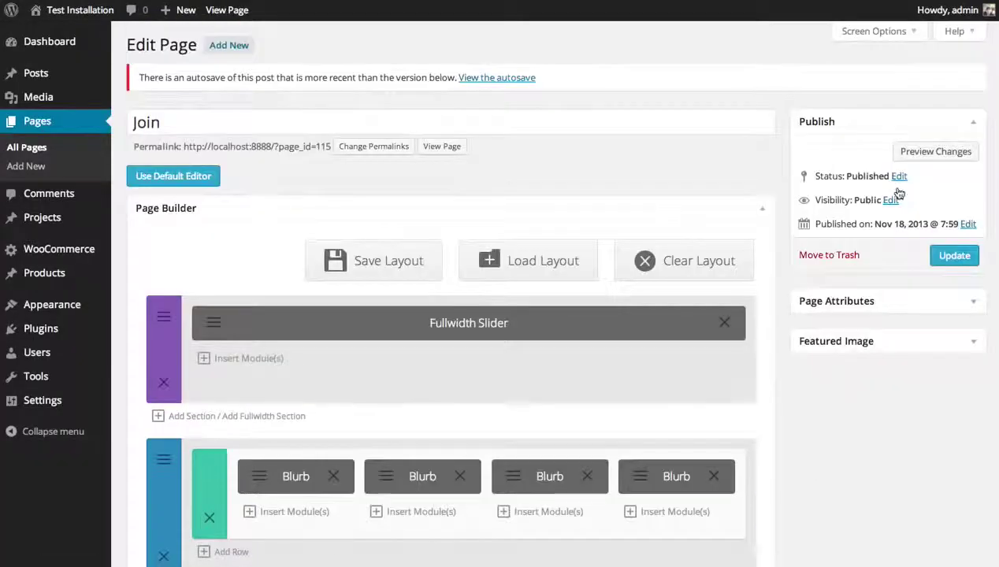
Preview the Join page's changes and examine the prices, features and buttons of the three pricing tables.
{"action": "left_click", "coordinate": [925, 152]}
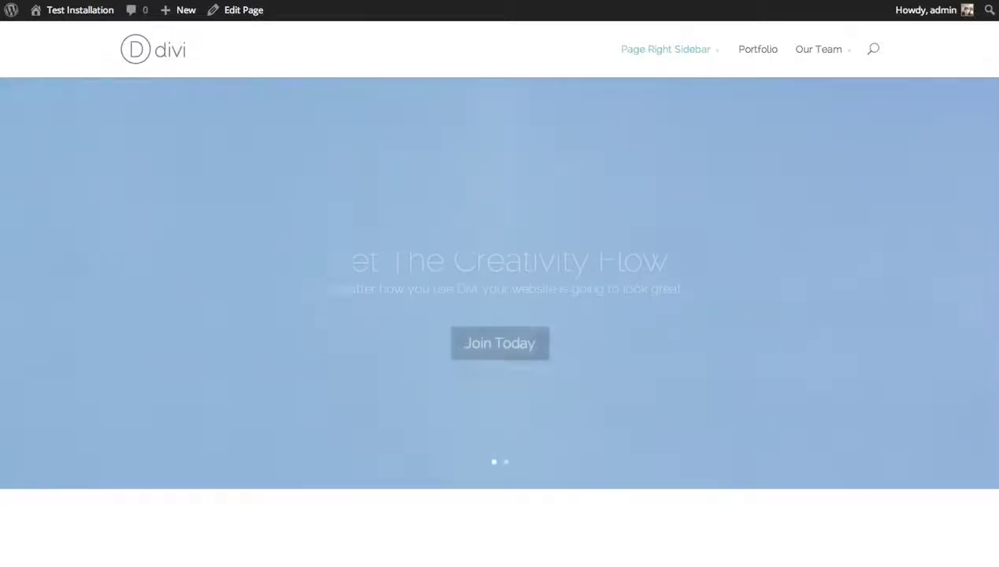
{"action": "scroll", "coordinate": [499, 315], "scroll_direction": "down", "scroll_amount": 10}
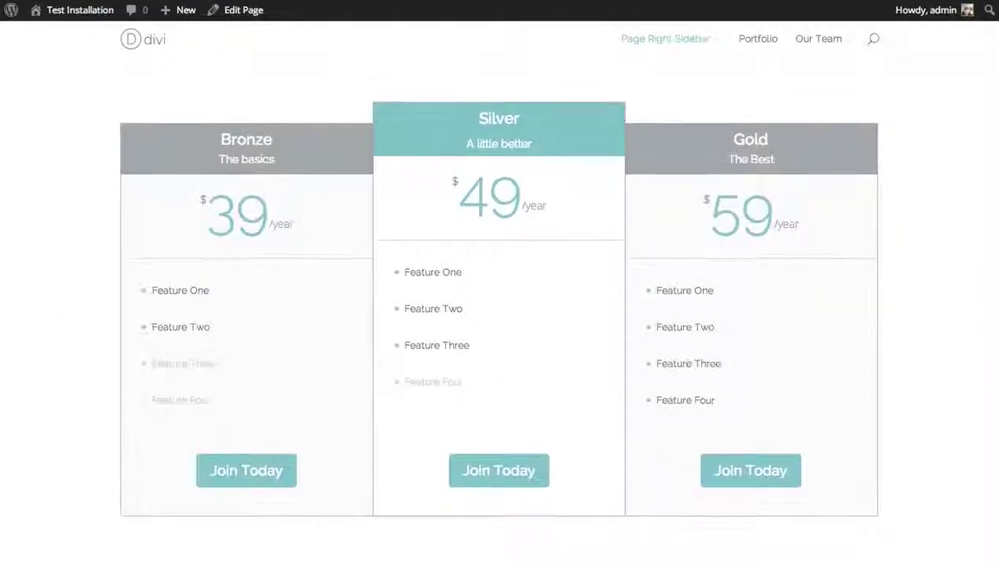
{"action": "scroll", "coordinate": [499, 315], "scroll_direction": "down", "scroll_amount": 1}
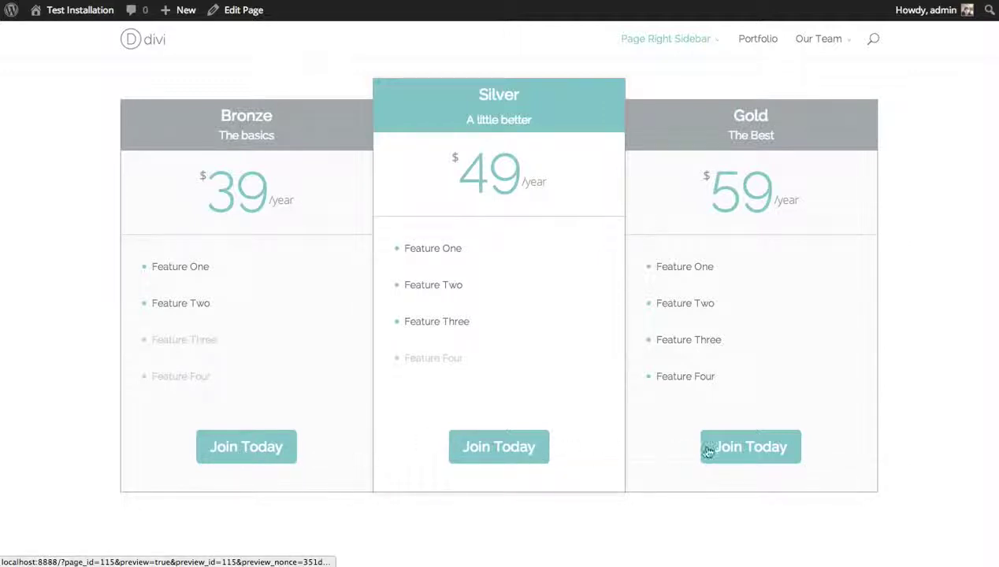
{"action": "mouse_move", "coordinate": [537, 182]}
{"action": "left_mouse_down"}
{"action": "mouse_move", "coordinate": [526, 184]}
{"action": "mouse_move", "coordinate": [536, 183]}
{"action": "left_mouse_up"}
{"action": "left_click", "coordinate": [527, 185]}
{"action": "left_click", "coordinate": [532, 183]}
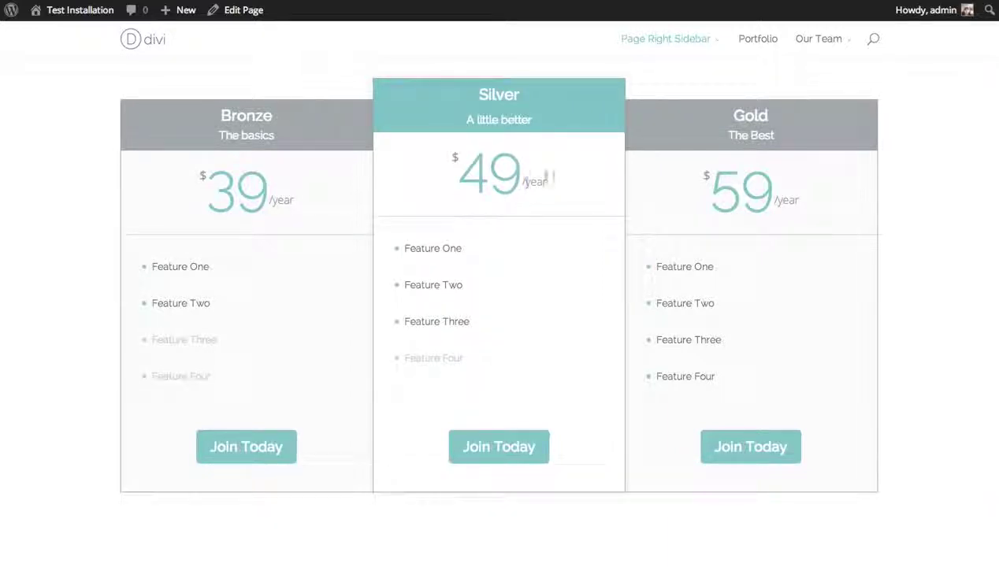